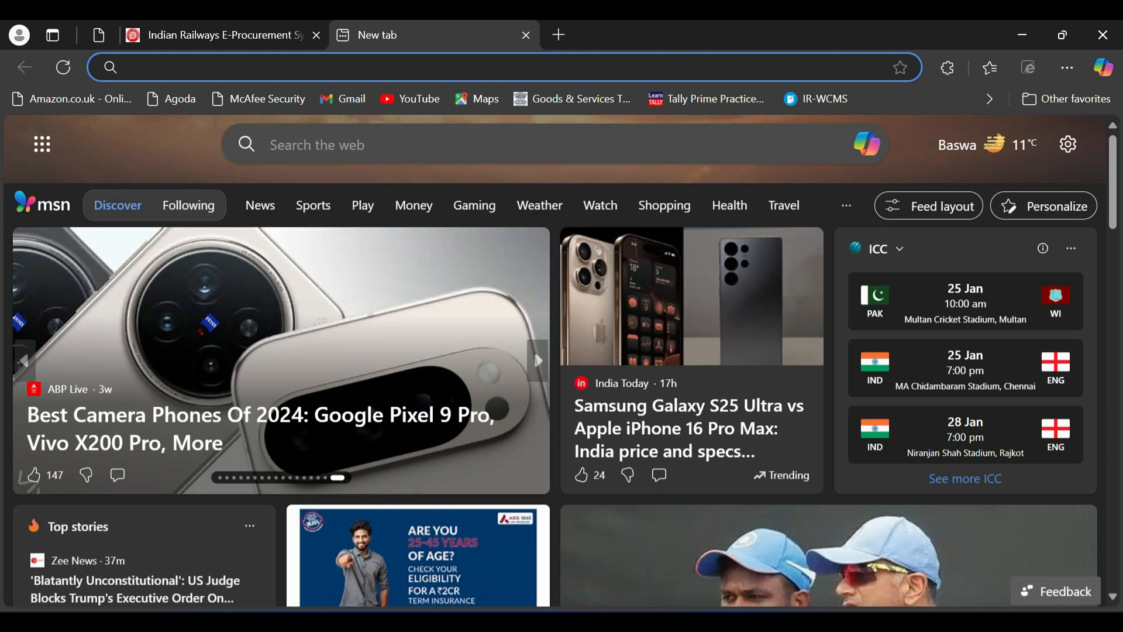
- Search Bing for 'ireps' and open the official IREPS website from the results
type("ire")
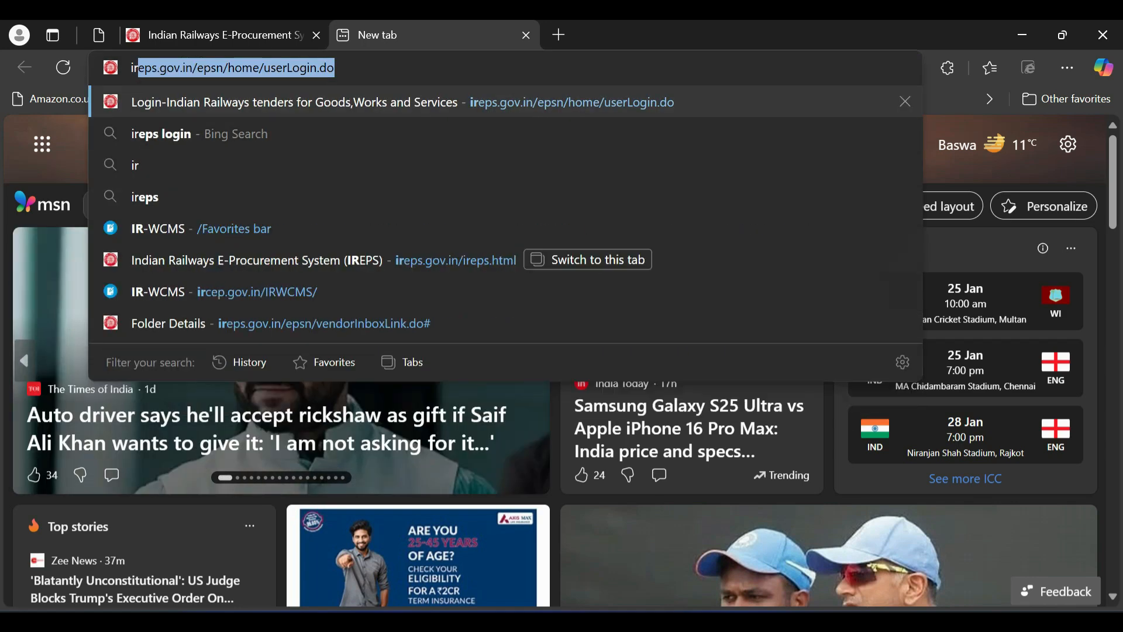
type("ps")
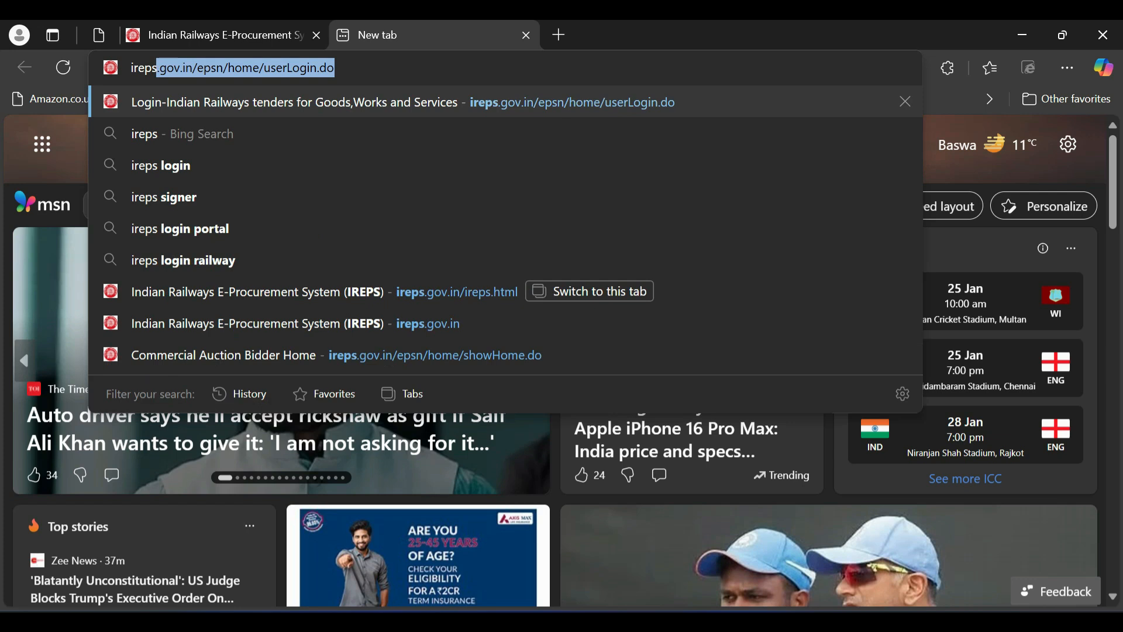
key("BackSpace")
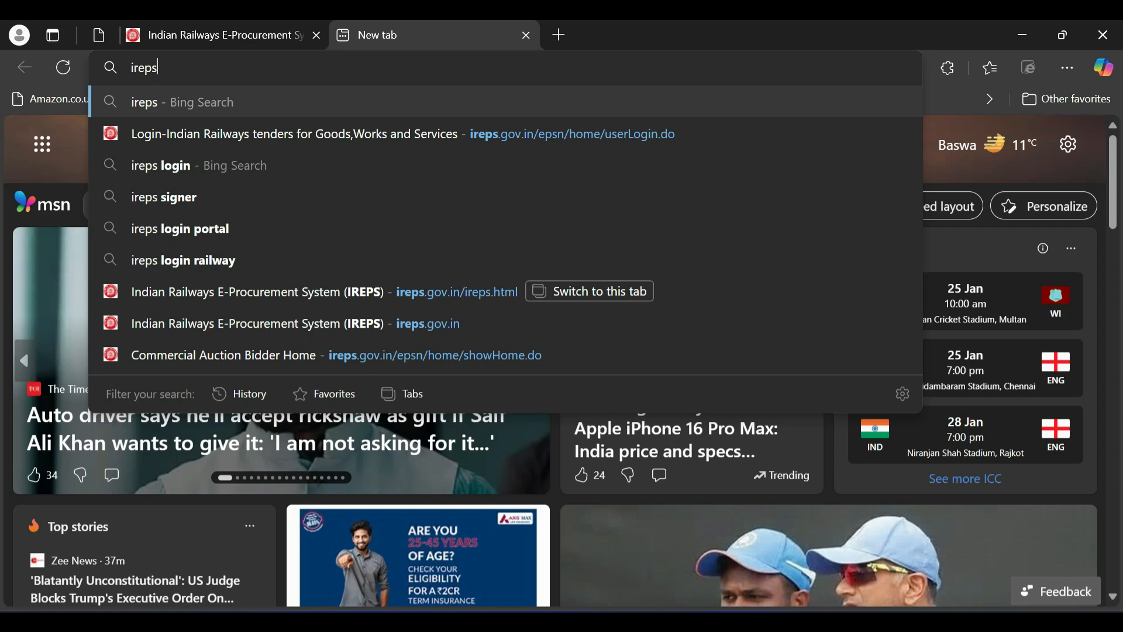
key("Return")
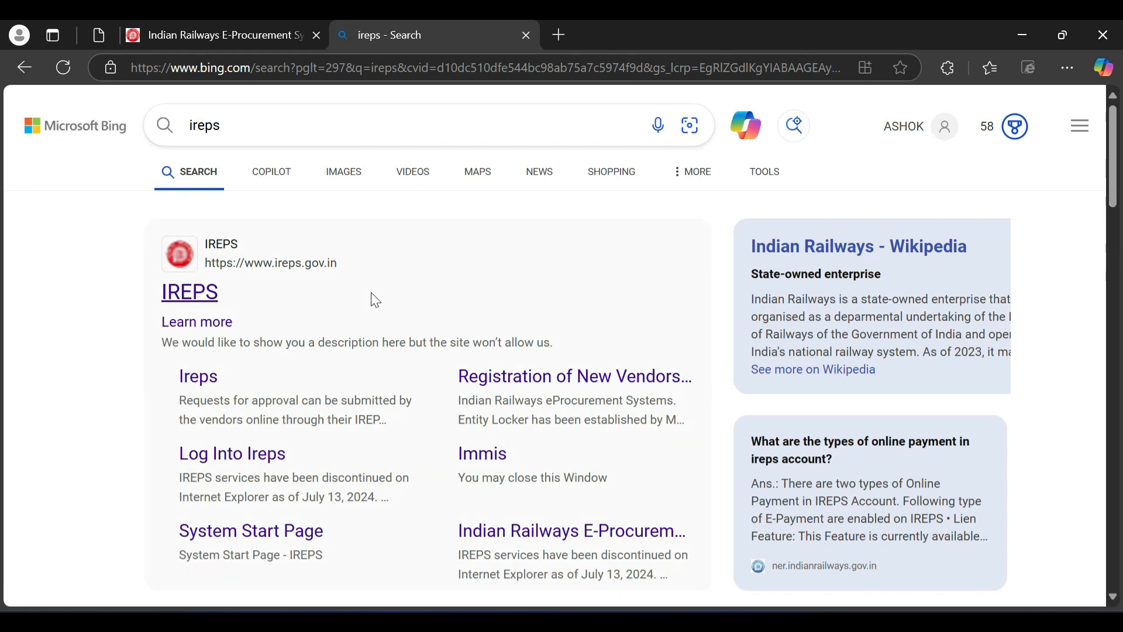
left_click(182, 295)
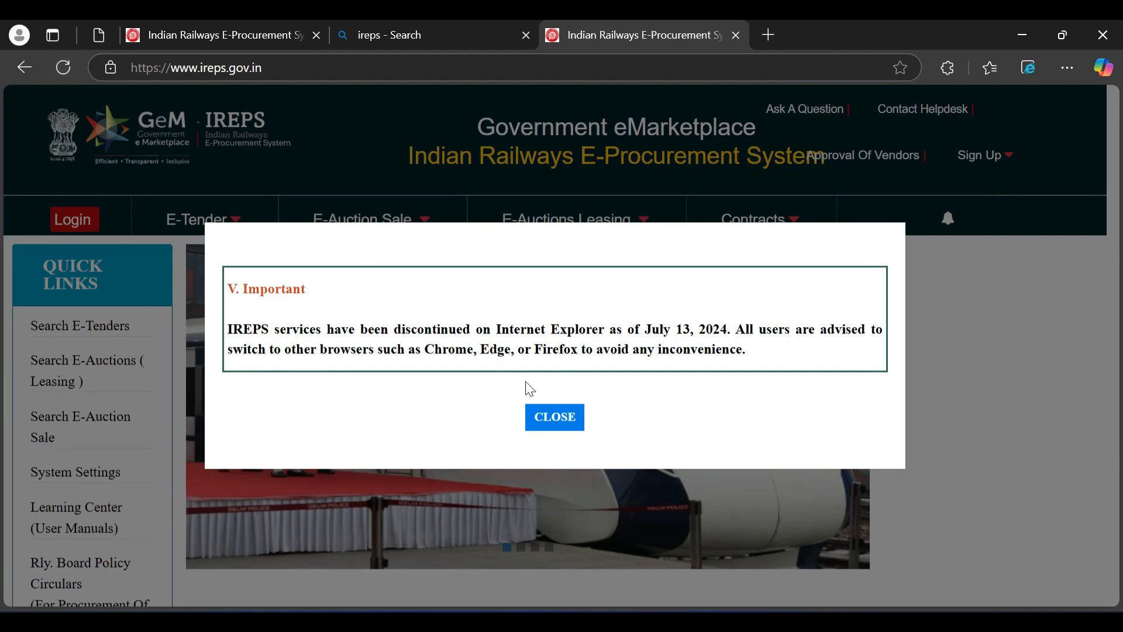
- Close the notice popup and go to the E-Tender login page through the Login menu
left_click(554, 417)
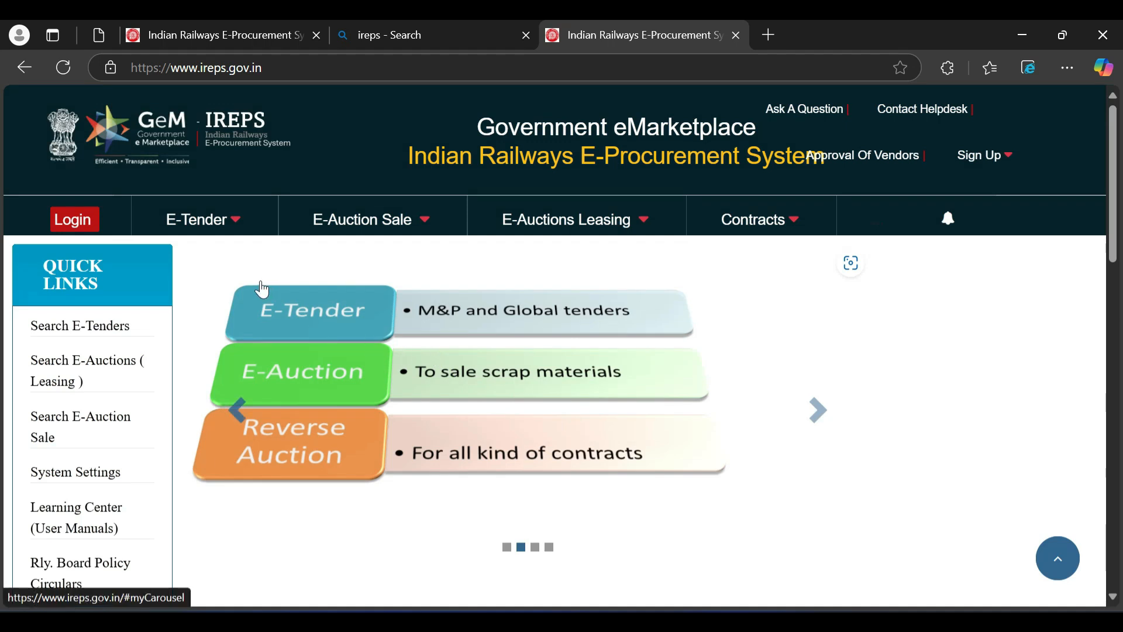
mouse_move(137, 244)
mouse_move(78, 220)
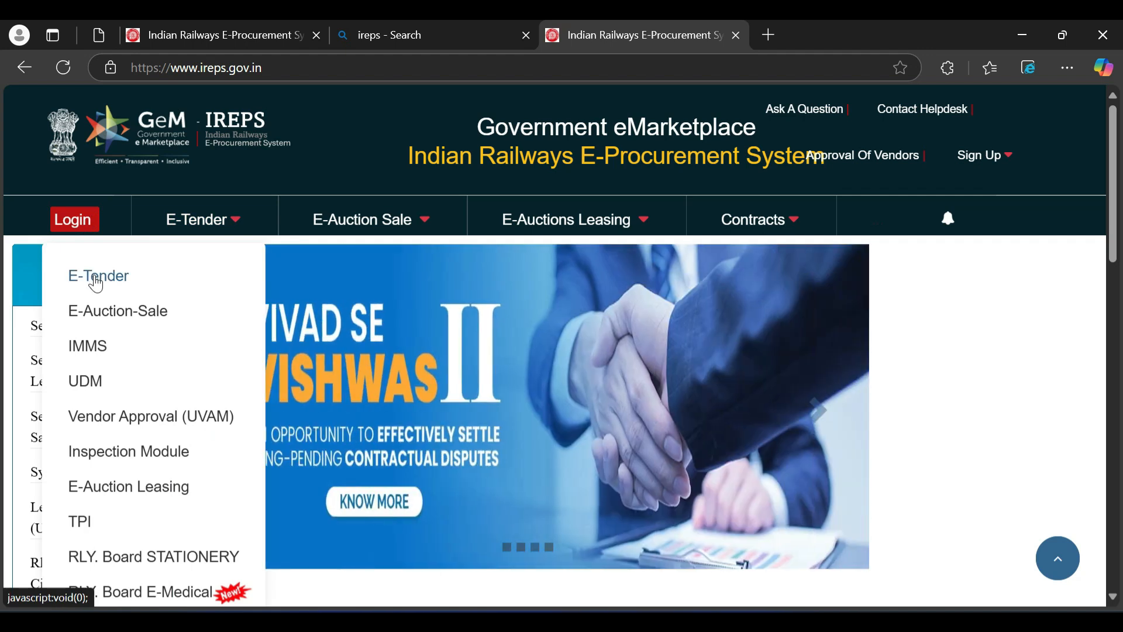
left_click(96, 276)
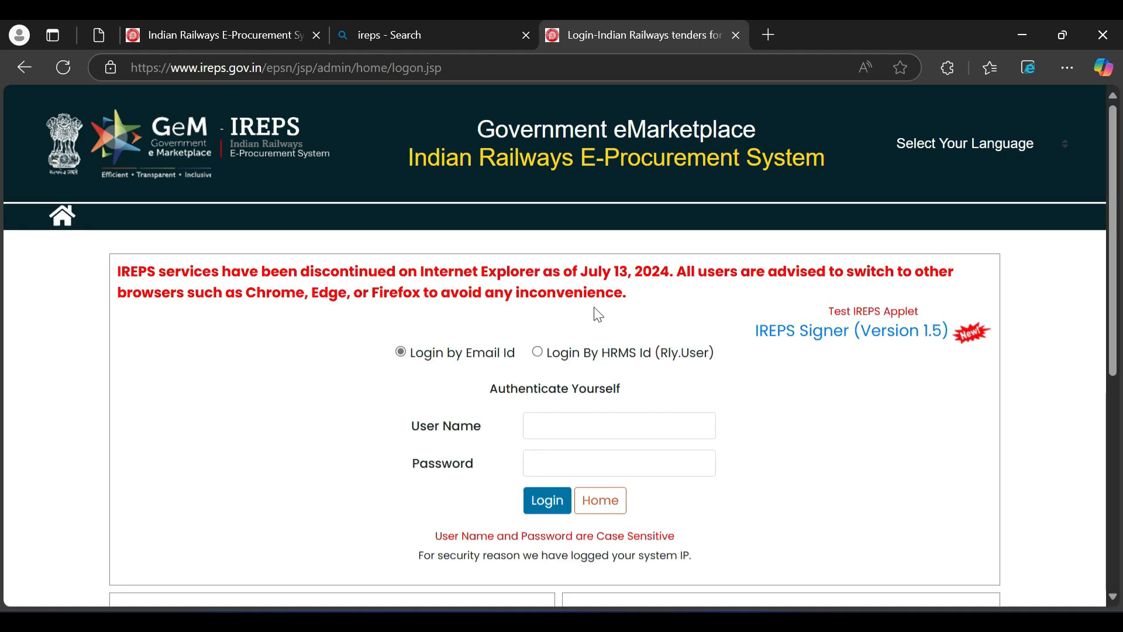
scroll(755, 436, "down", 2)
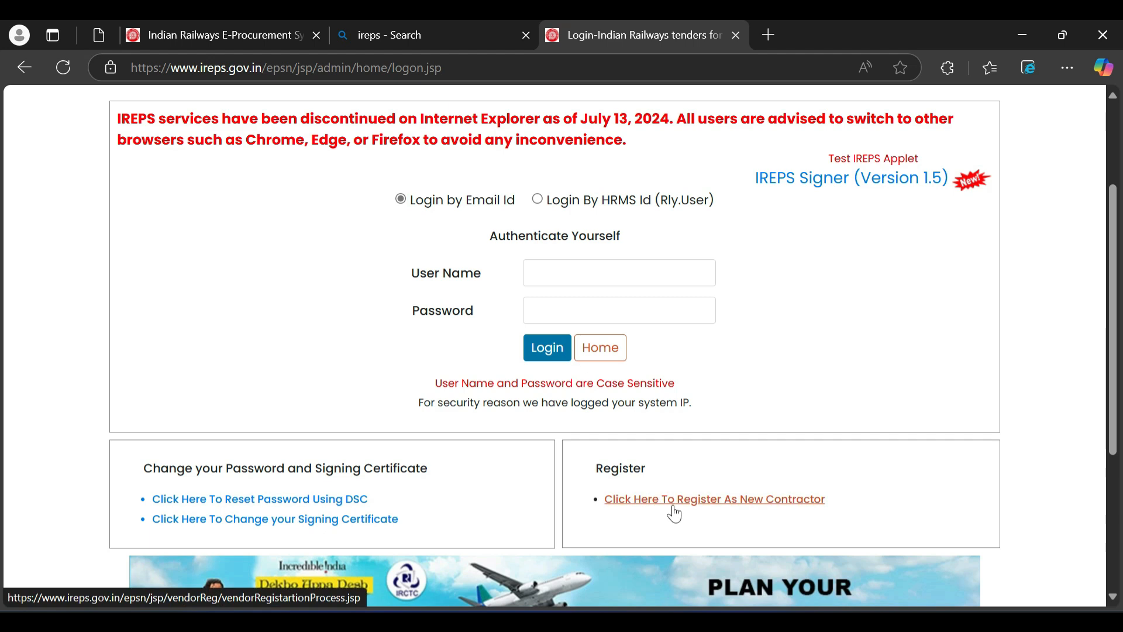
- Start registering as a new contractor and proceed with Initiate Registration Request
left_click(744, 510)
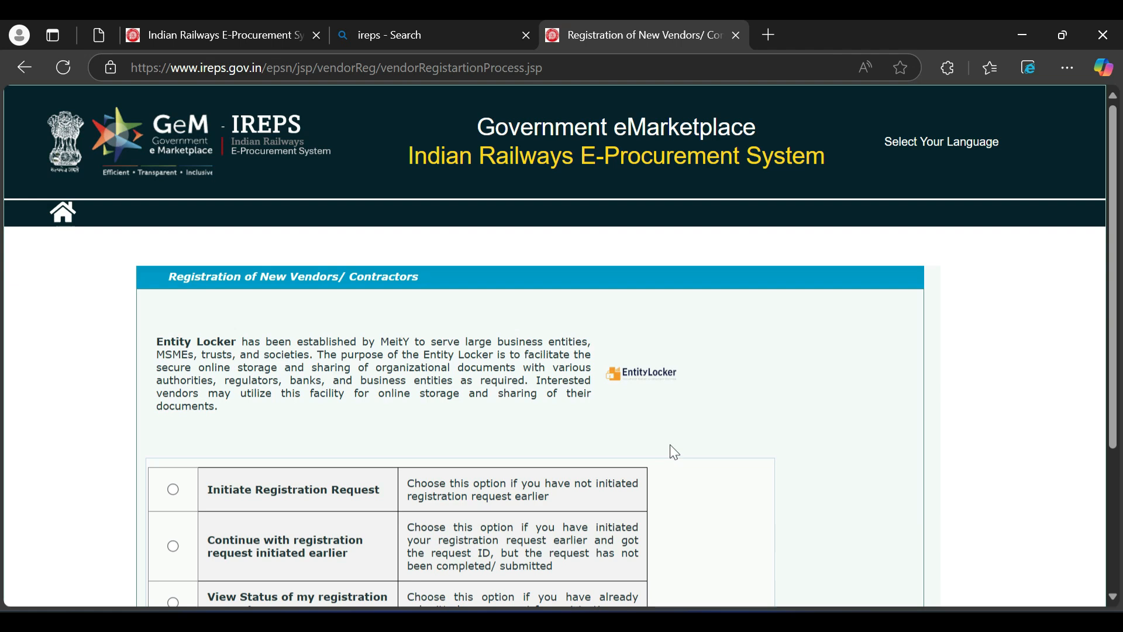
scroll(675, 452, "down", 2)
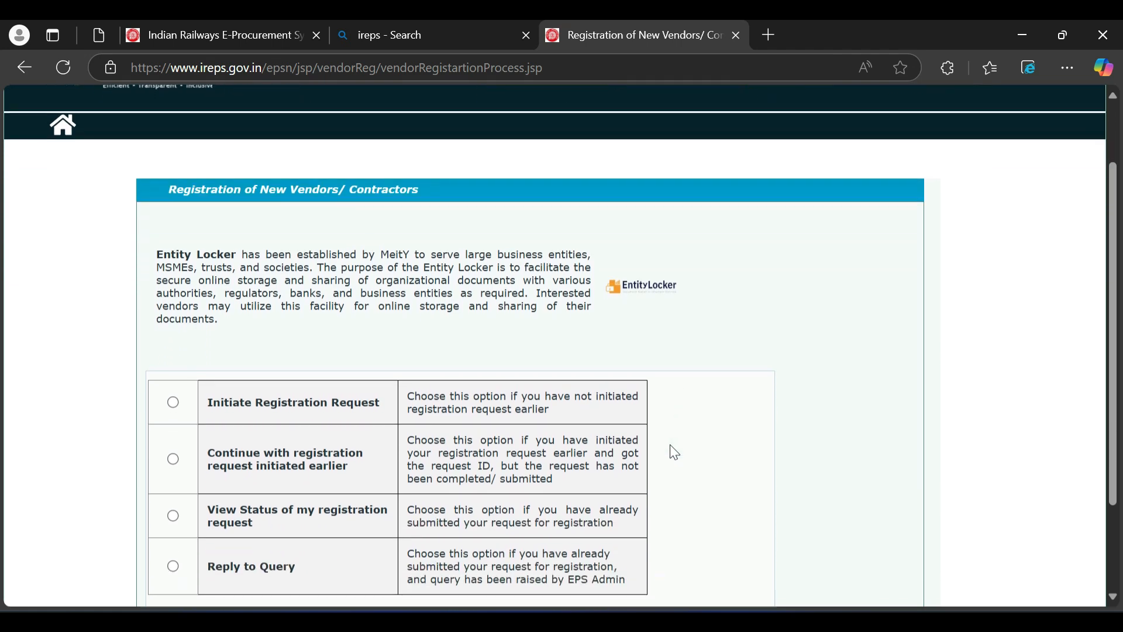
scroll(674, 452, "down", 2)
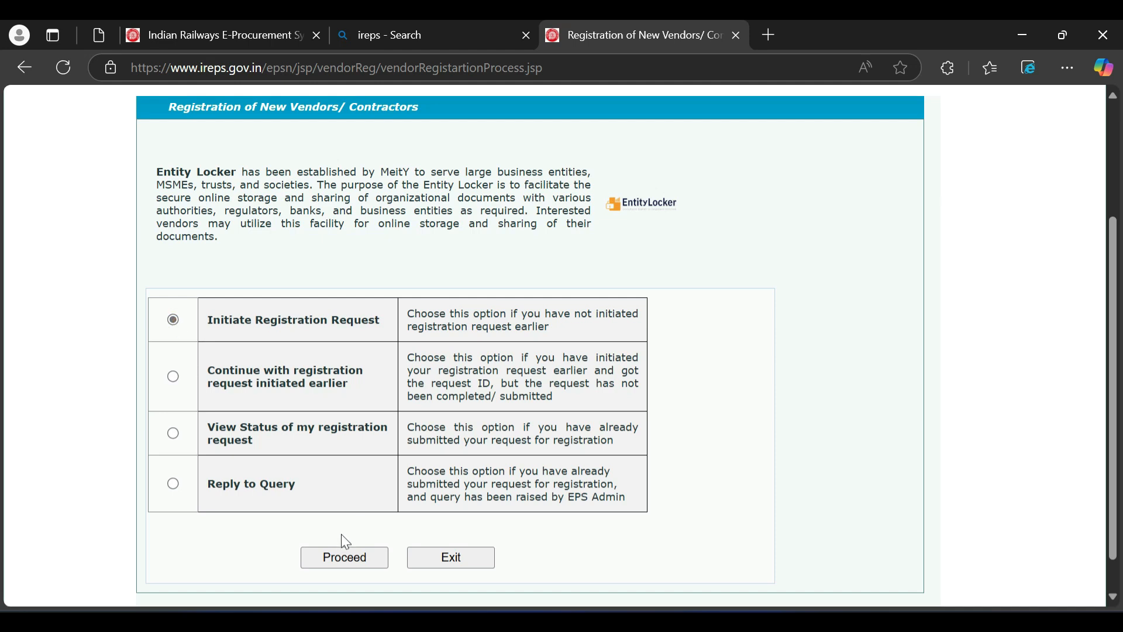
left_click(344, 559)
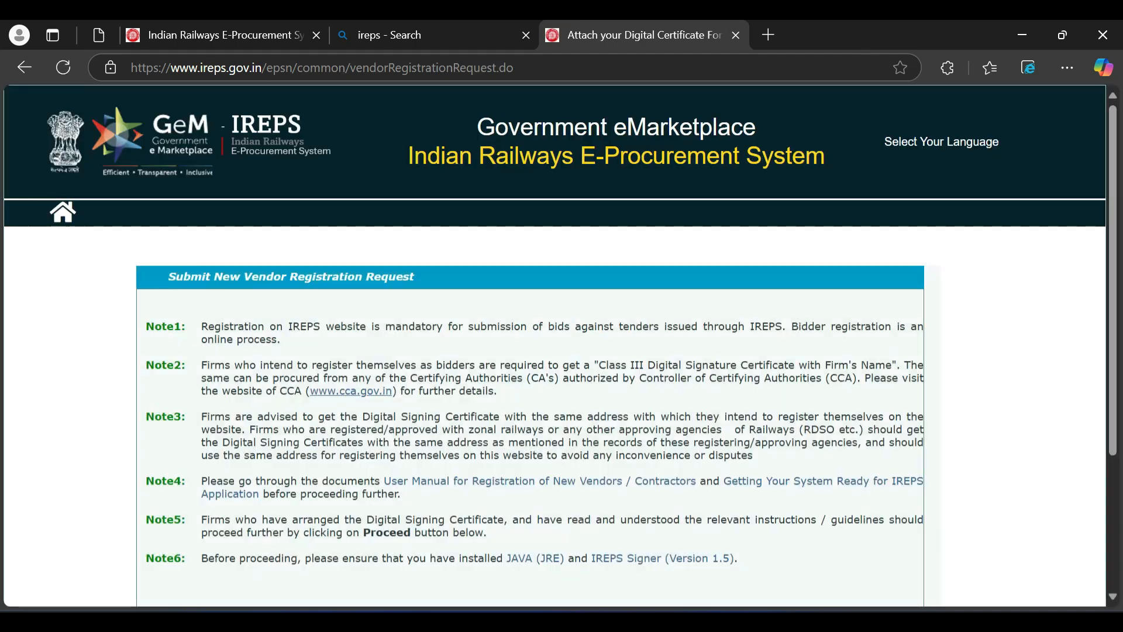
scroll(555, 345, "down", 1)
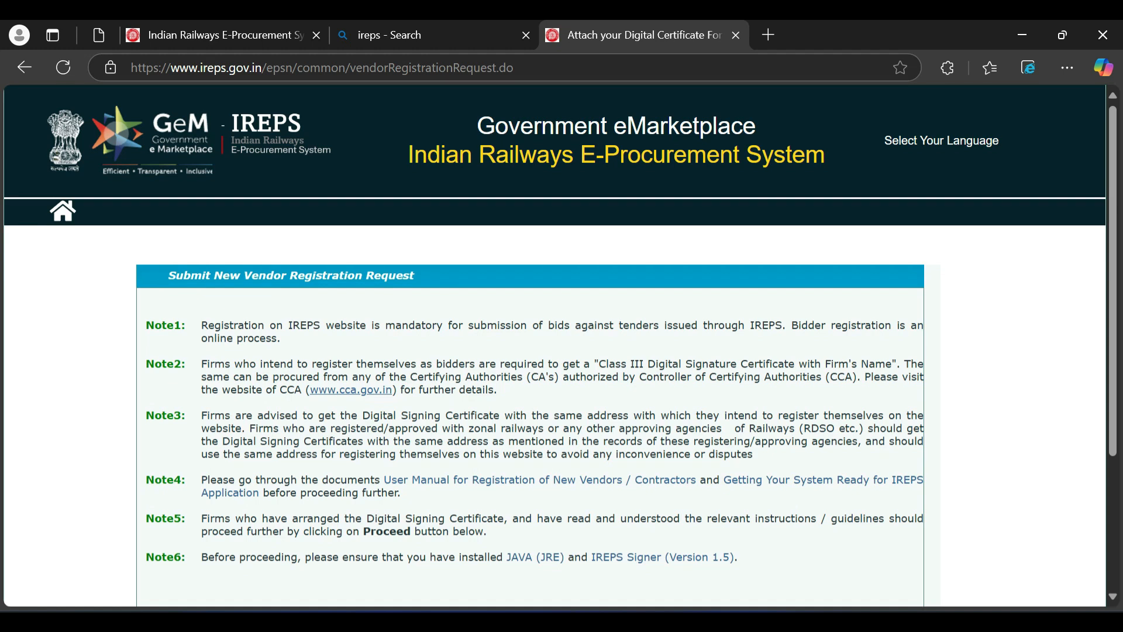
scroll(343, 319, "down", 2)
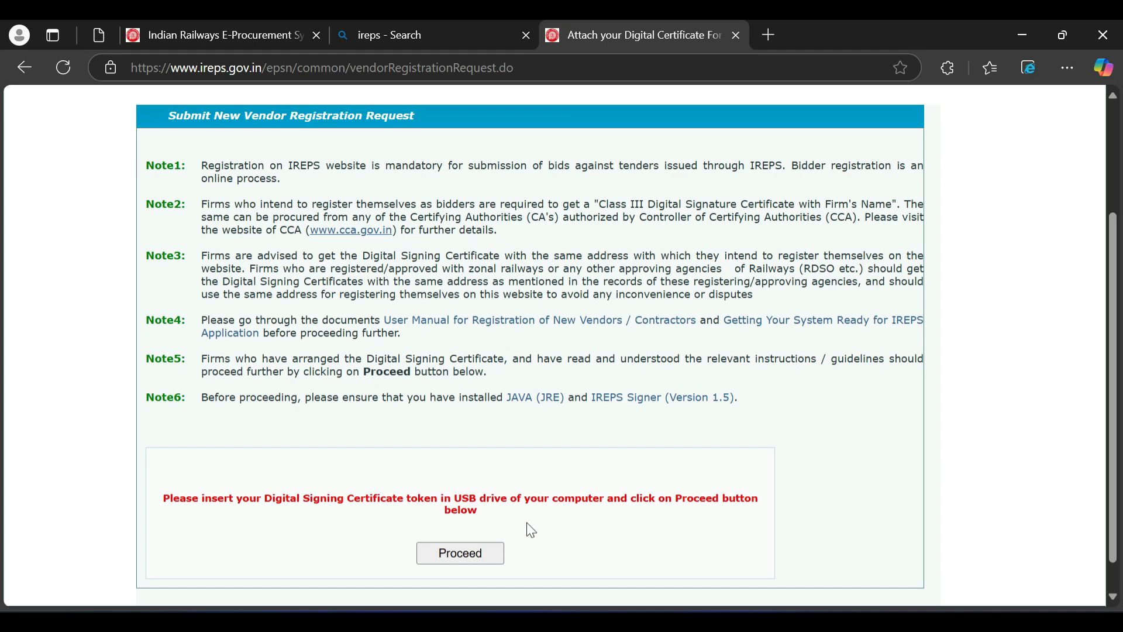
- Select the certificate expiring 18-01-2027 in IREPSSigner and enter the smart card PIN
left_click(456, 558)
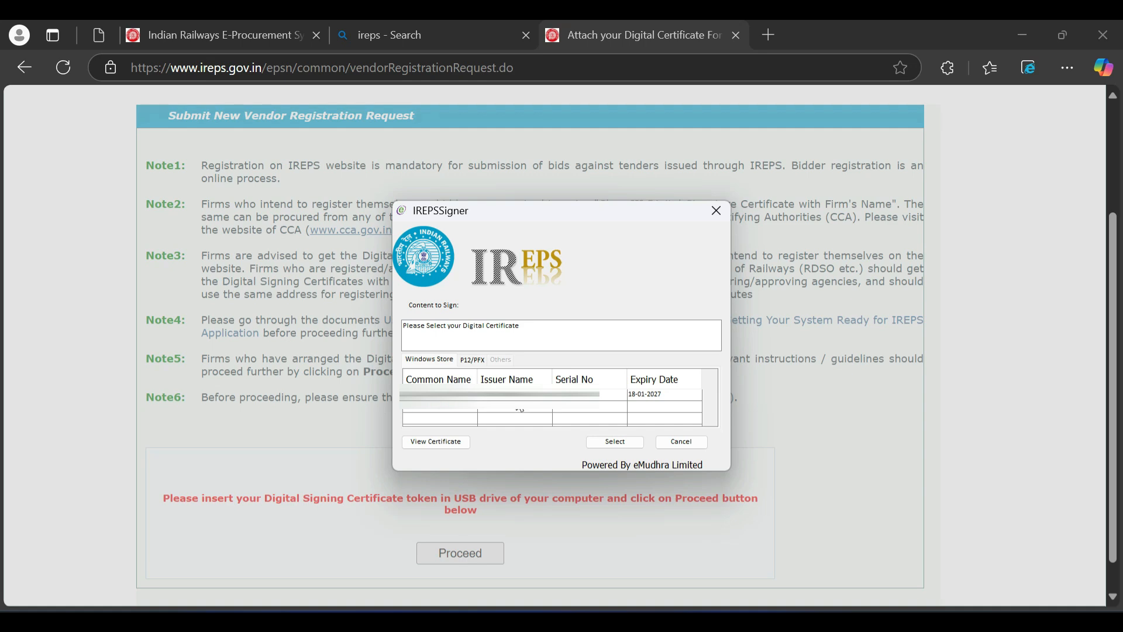
left_click(515, 396)
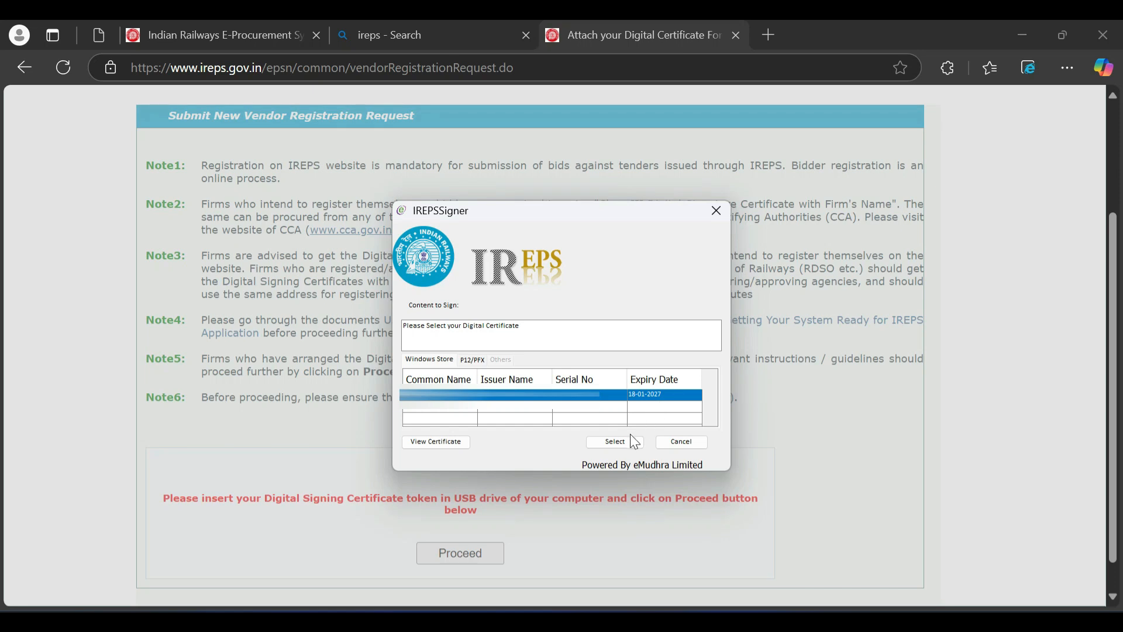
left_click(616, 442)
type("***")
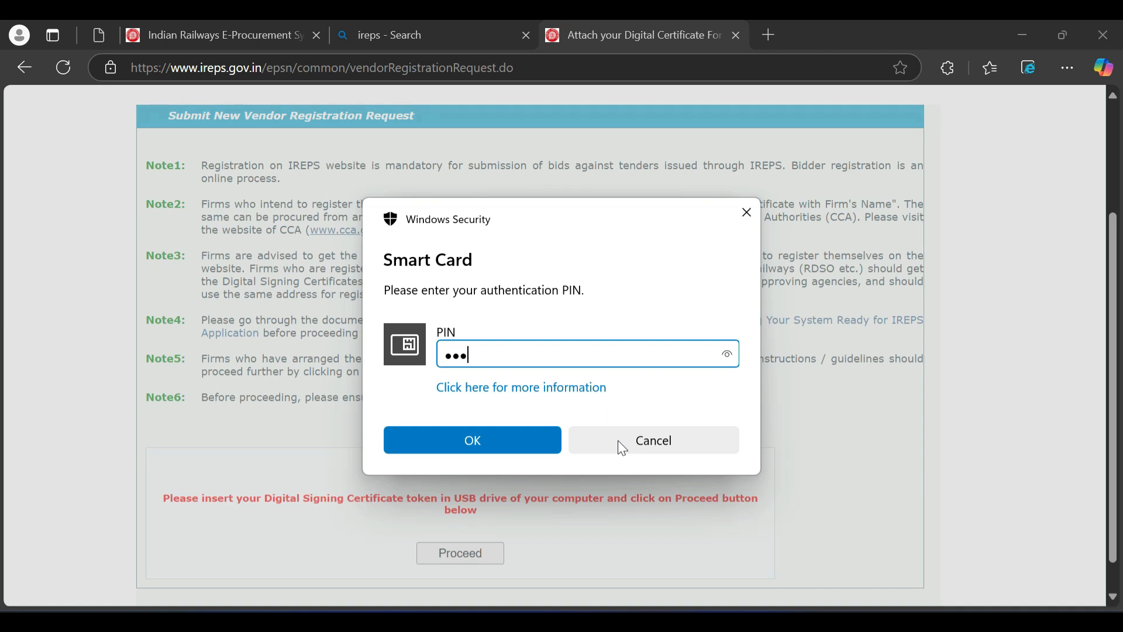
type("******")
left_click(502, 446)
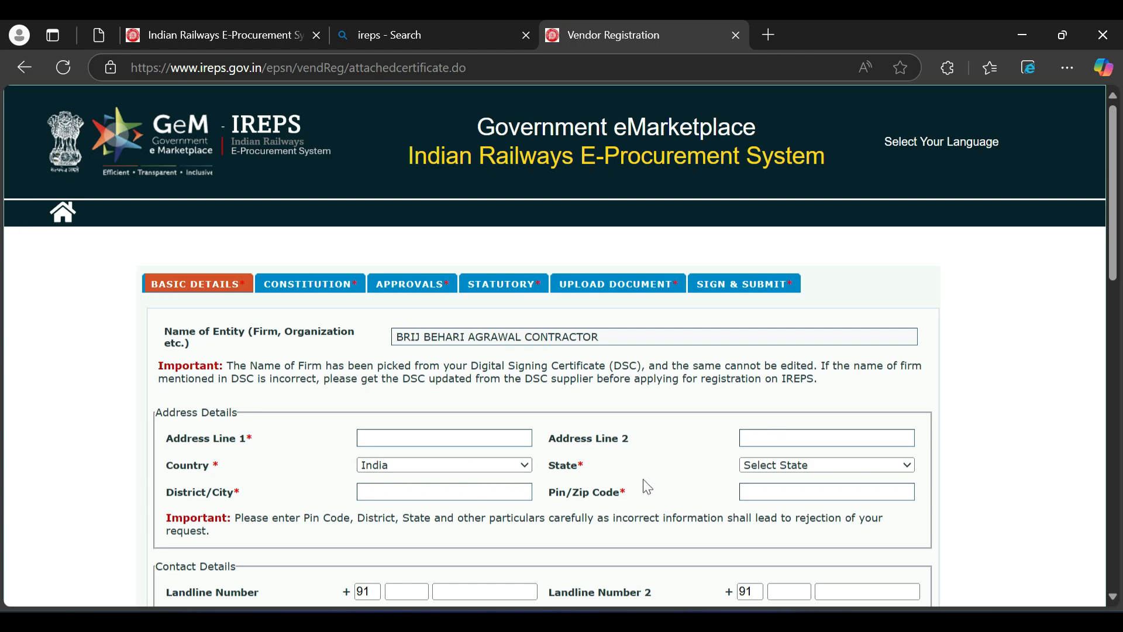
left_click(821, 465)
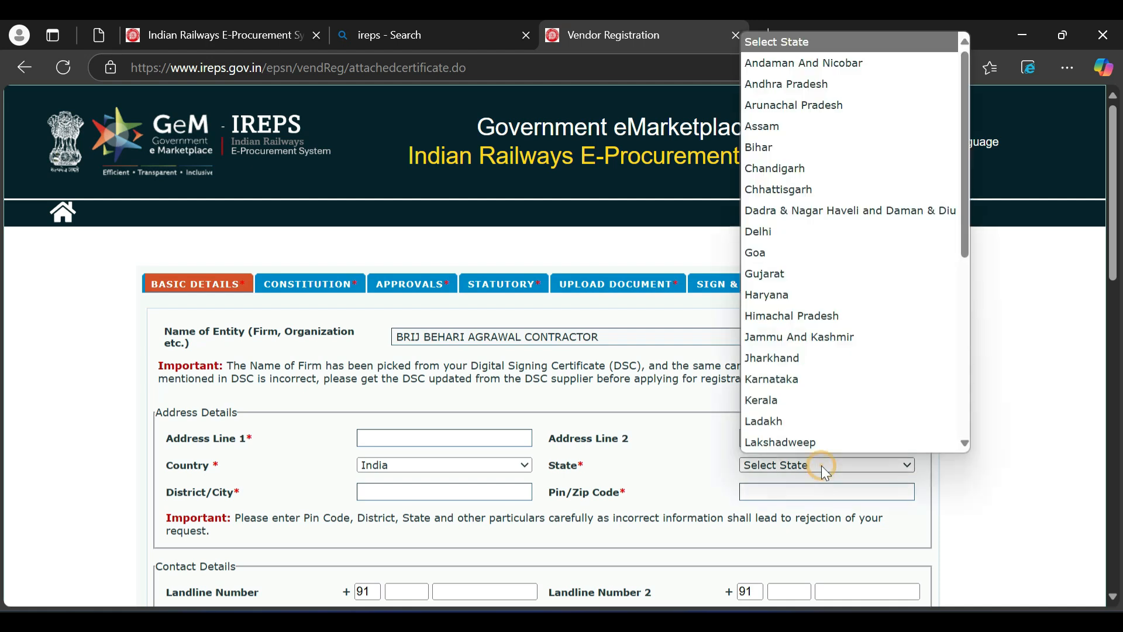
scroll(838, 378, "down", 3)
scroll(839, 383, "down", 3)
left_click(776, 390)
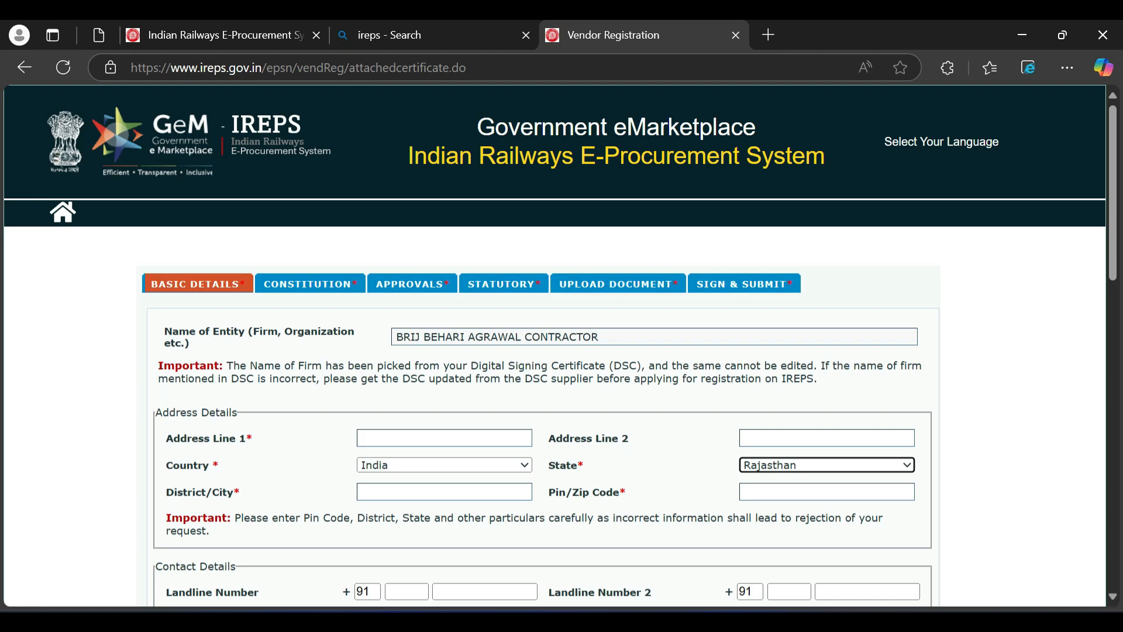
scroll(187, 225, "down", 5)
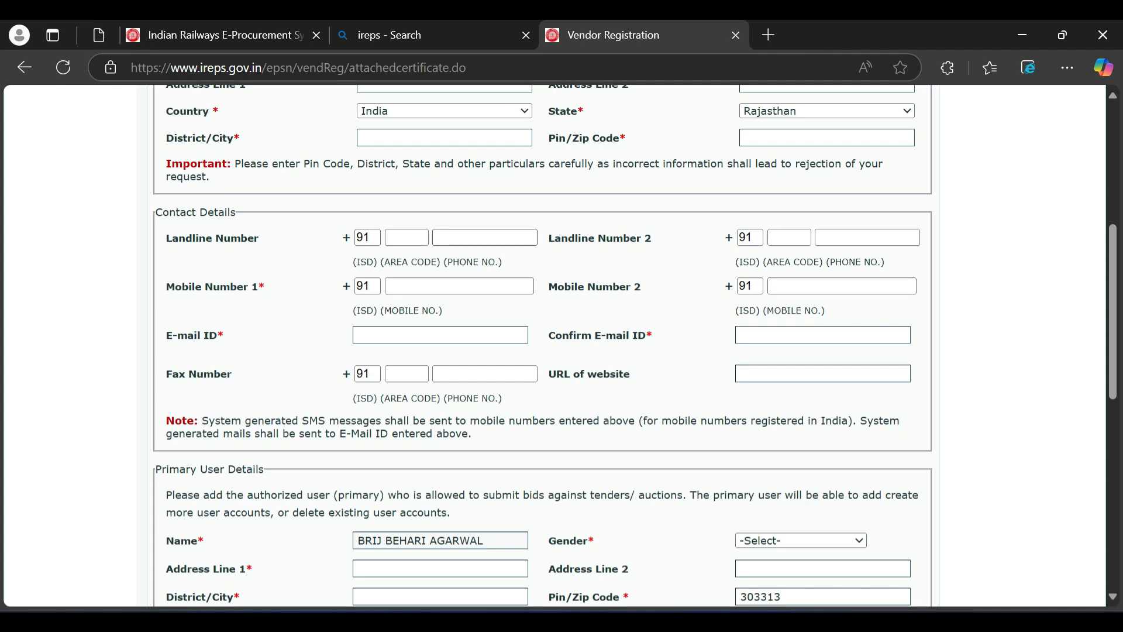
scroll(556, 345, "down", 1)
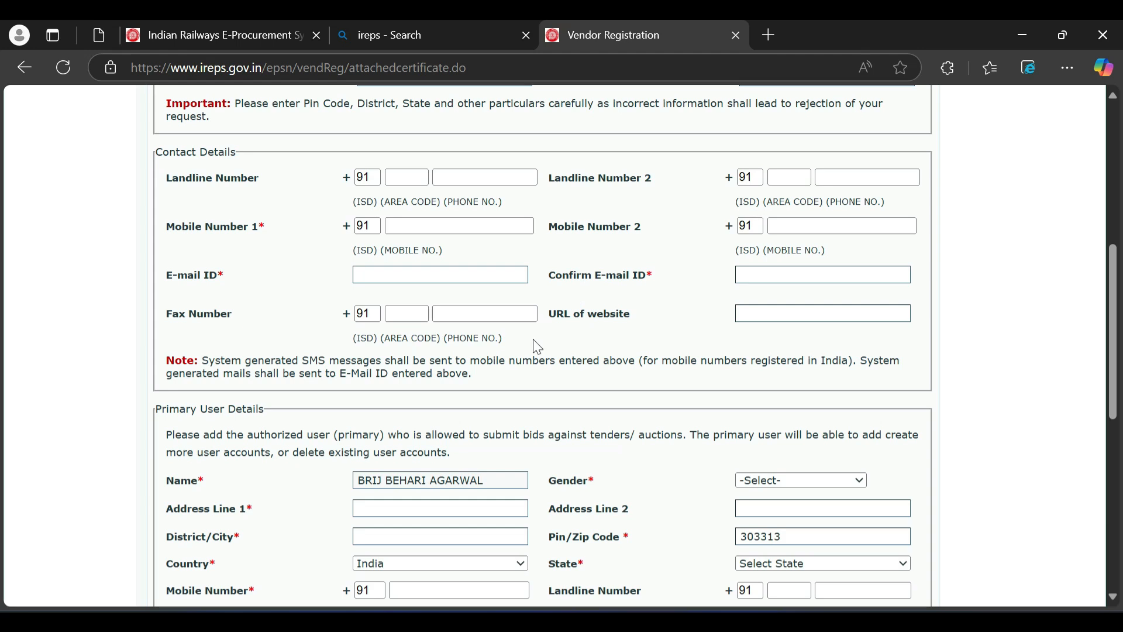
scroll(537, 346, "down", 3)
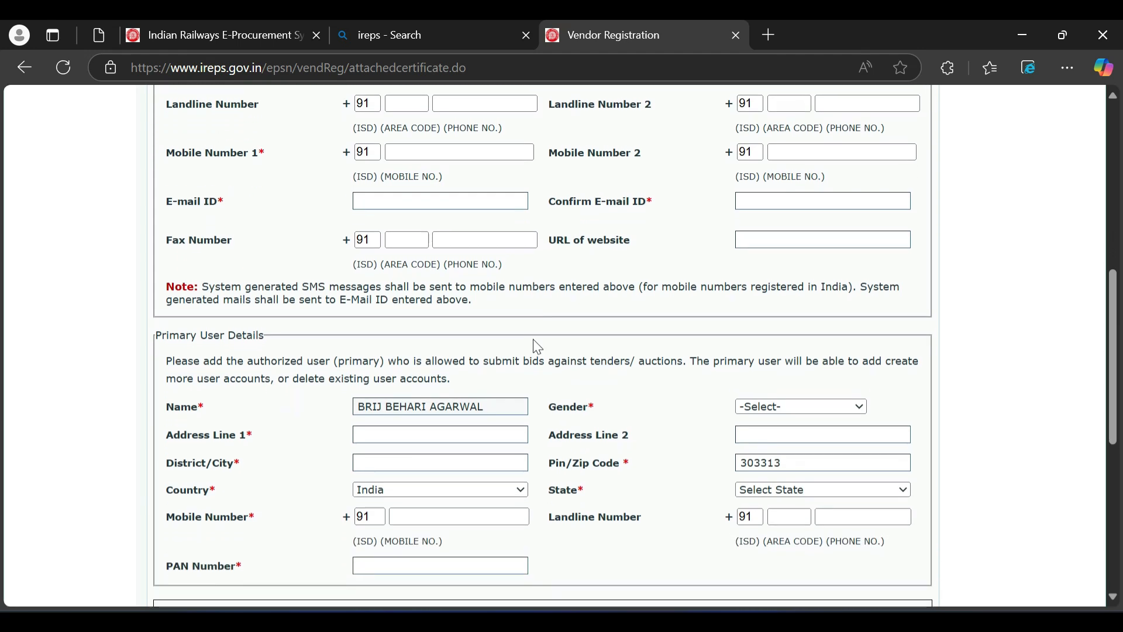
scroll(537, 346, "down", 1)
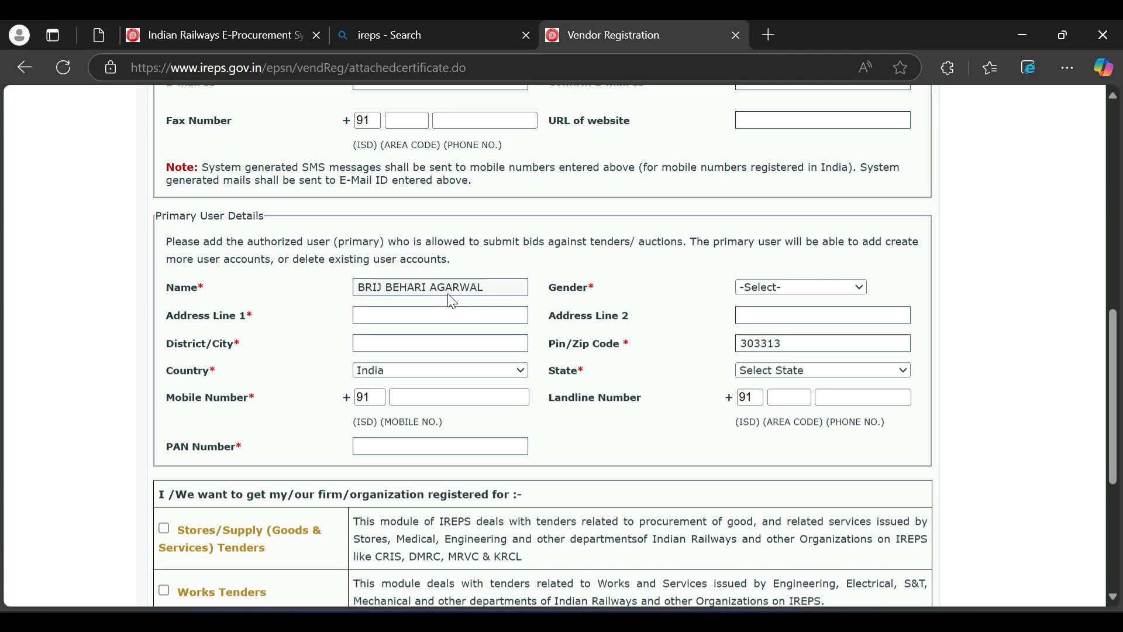
- Set the primary user's gender to Male, add Leasing/Earning tenders, and save as draft
left_click(809, 292)
left_click(777, 346)
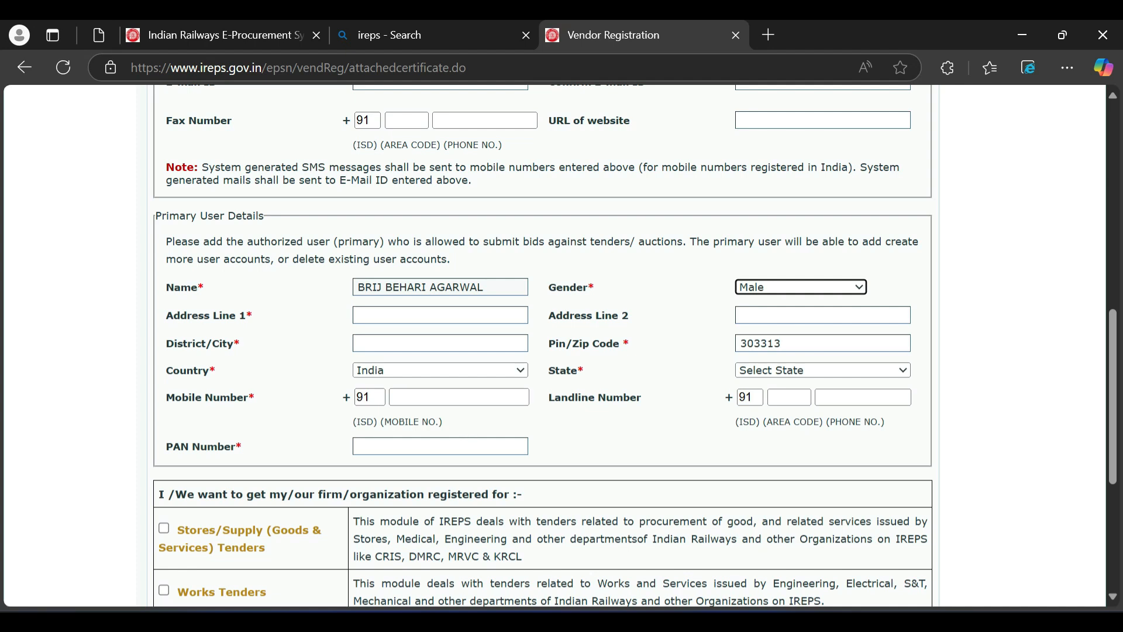
scroll(555, 345, "down", 3)
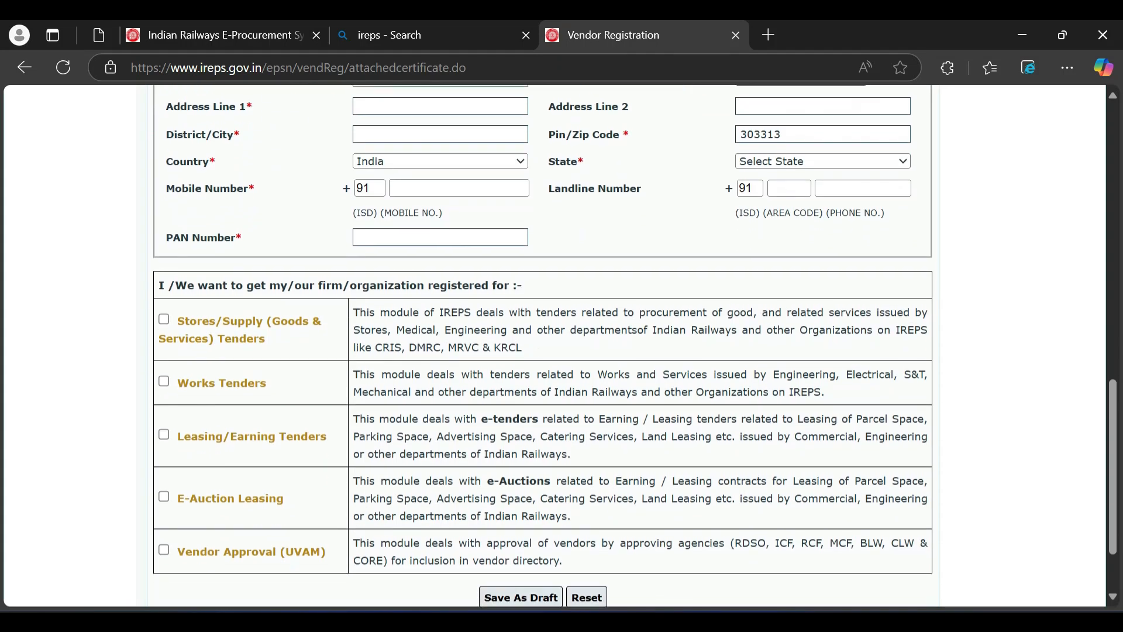
scroll(556, 345, "down", 1)
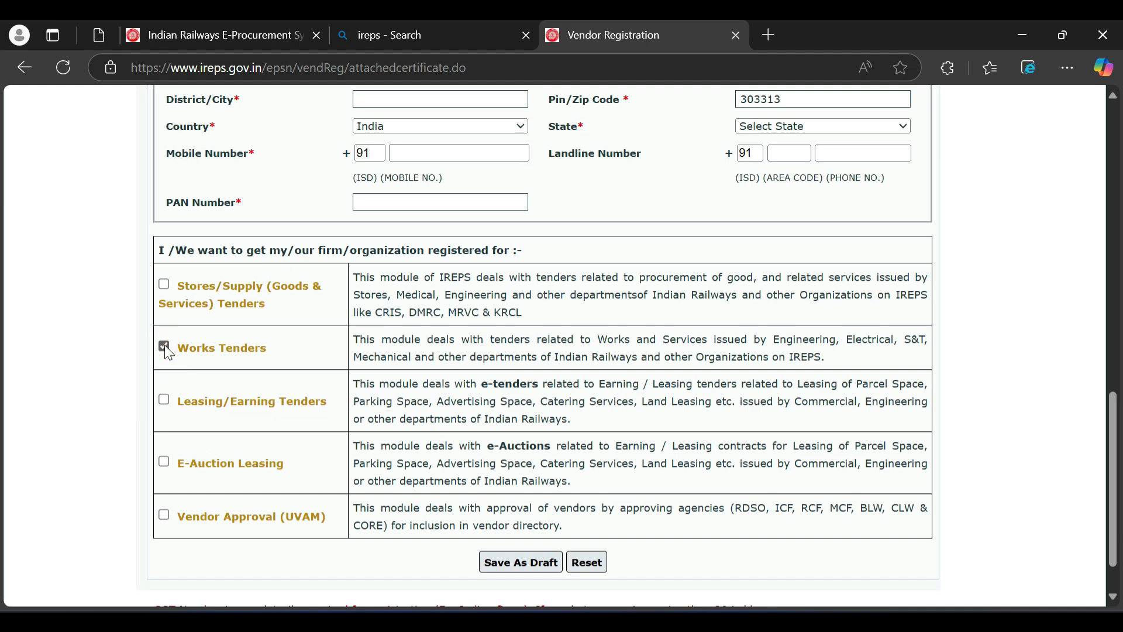
left_click(165, 400)
left_click(510, 565)
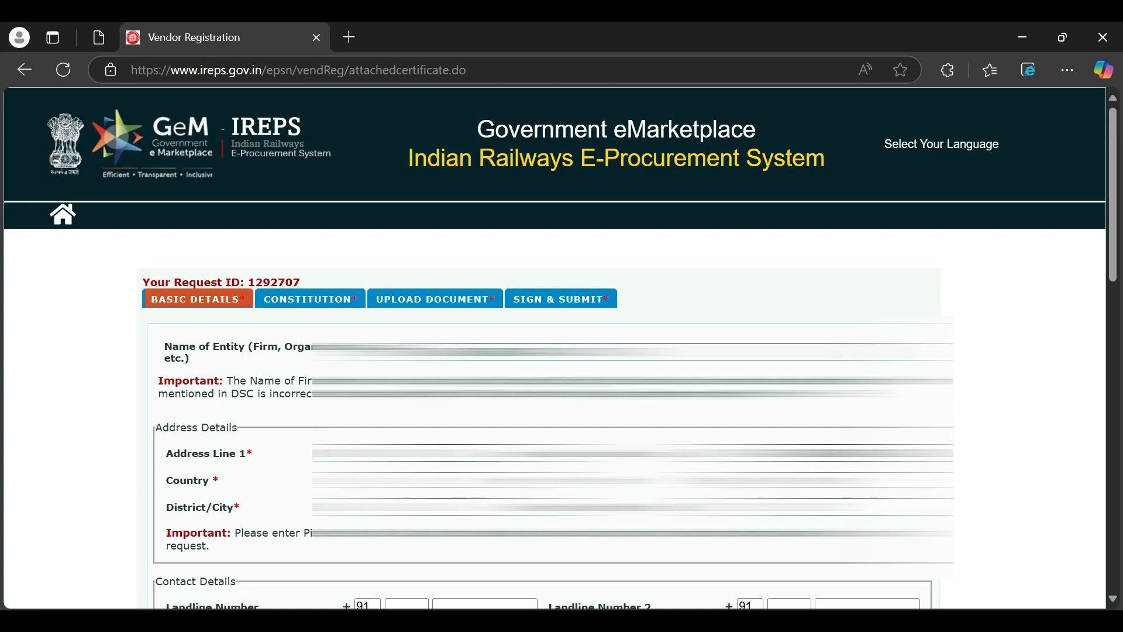
- On the Constitution tab, set Nature of Business to Partnership after briefly trying Proprietor
left_click(313, 299)
left_click(422, 338)
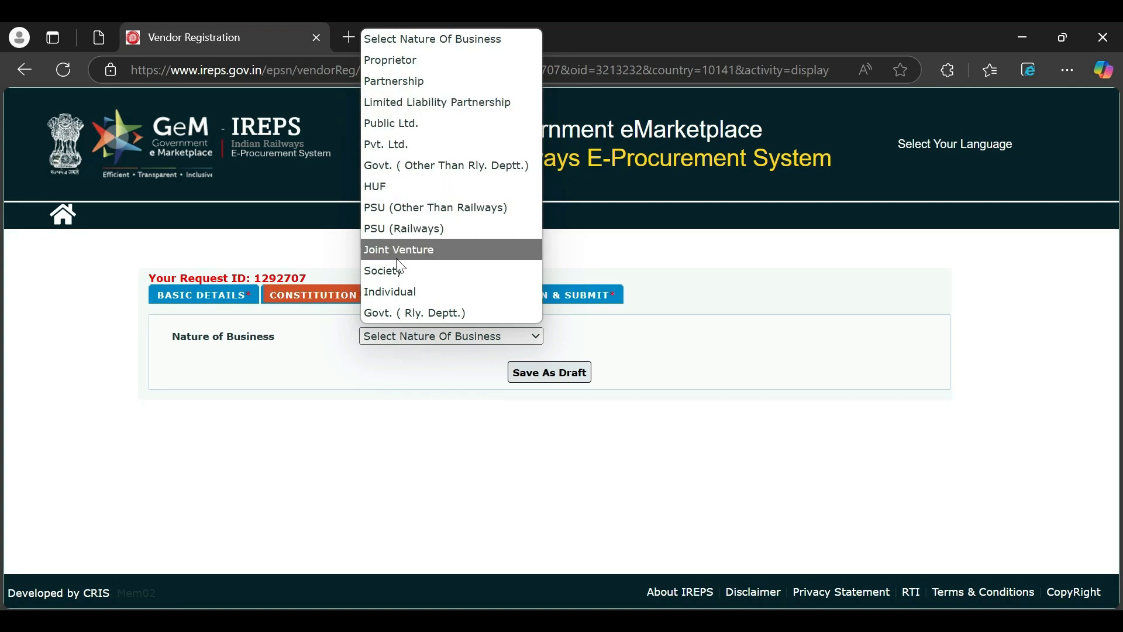
left_click(431, 79)
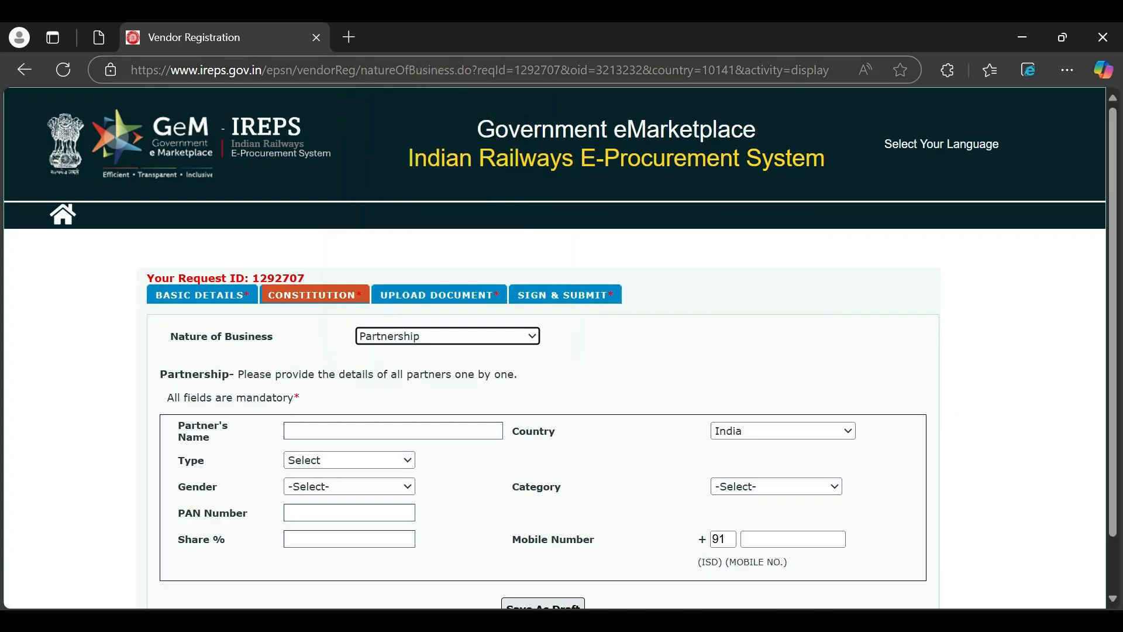
scroll(642, 338, "down", 1)
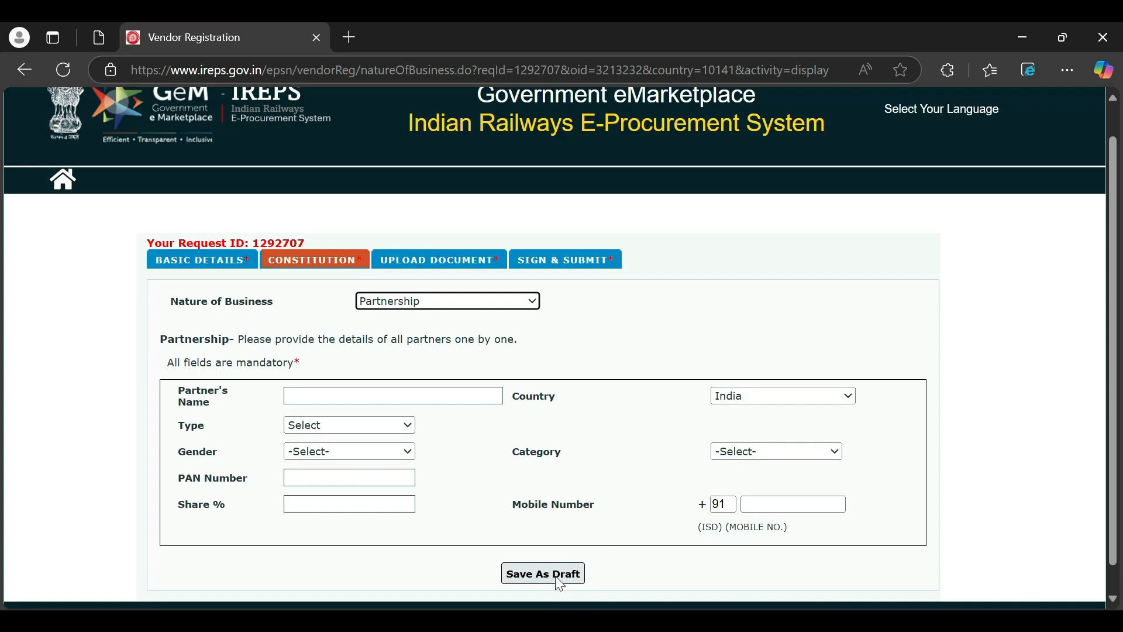
left_click(740, 458)
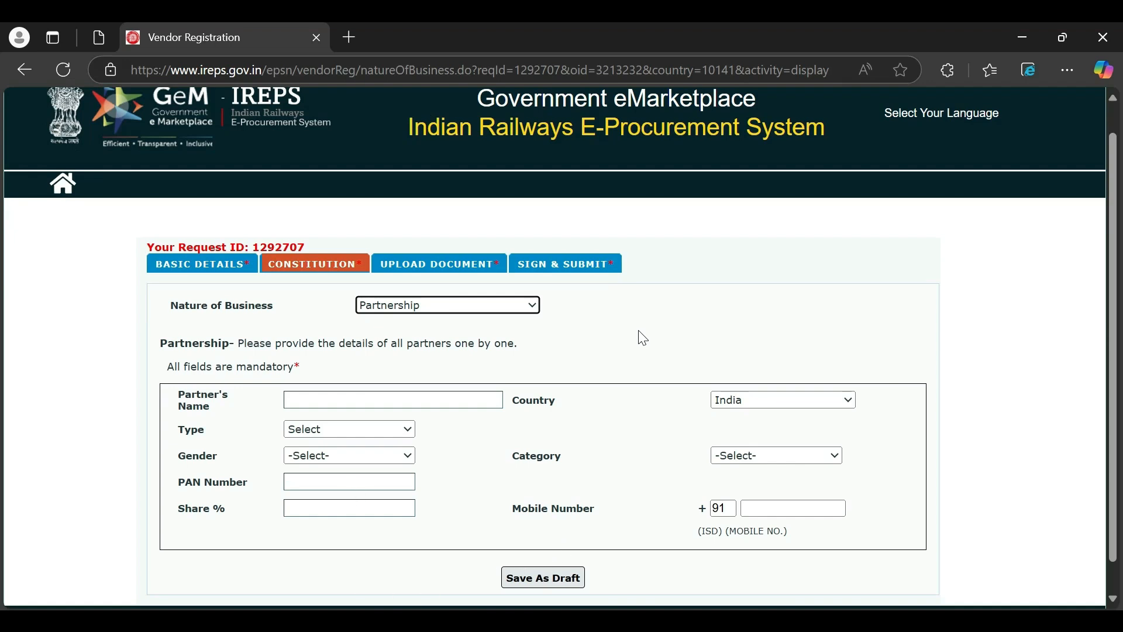
scroll(642, 338, "down", 1)
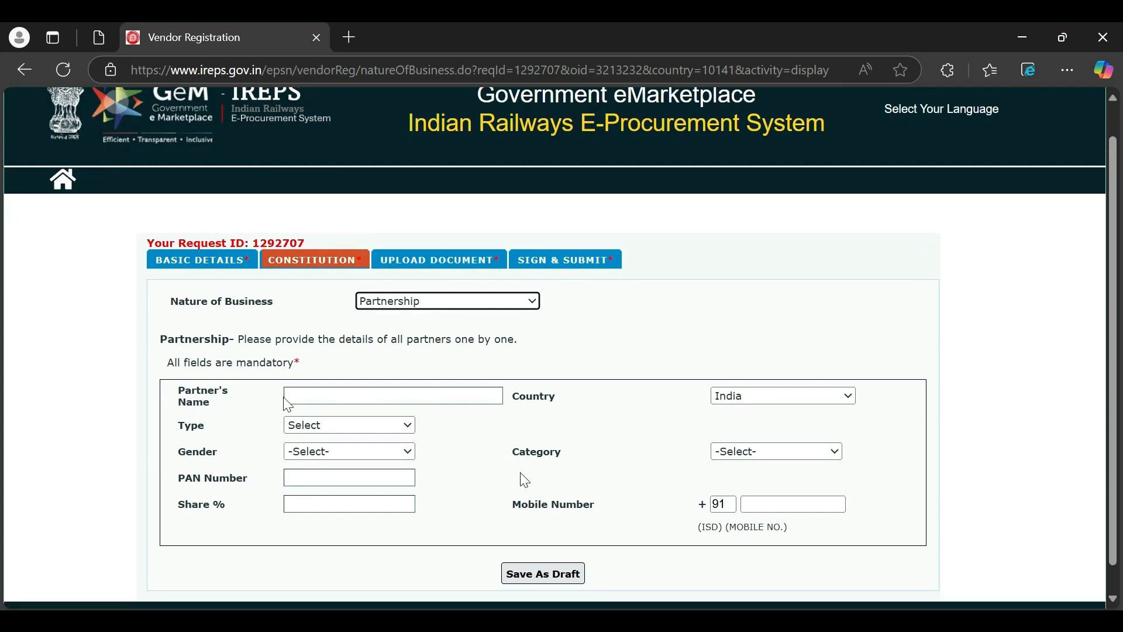
key("Up")
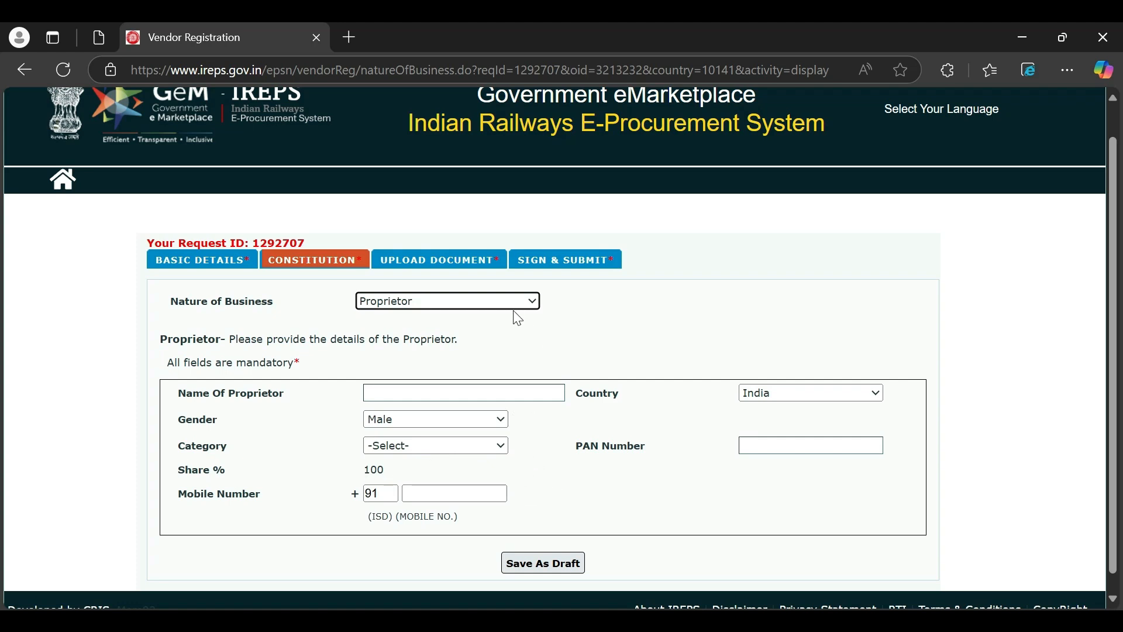
left_click(436, 300)
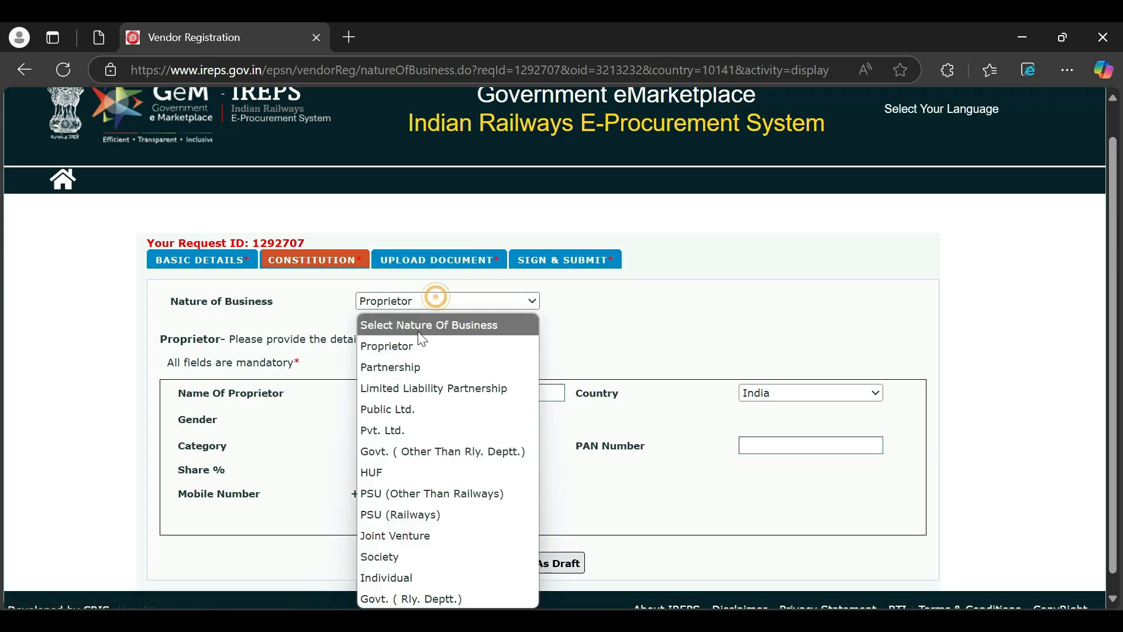
left_click(414, 365)
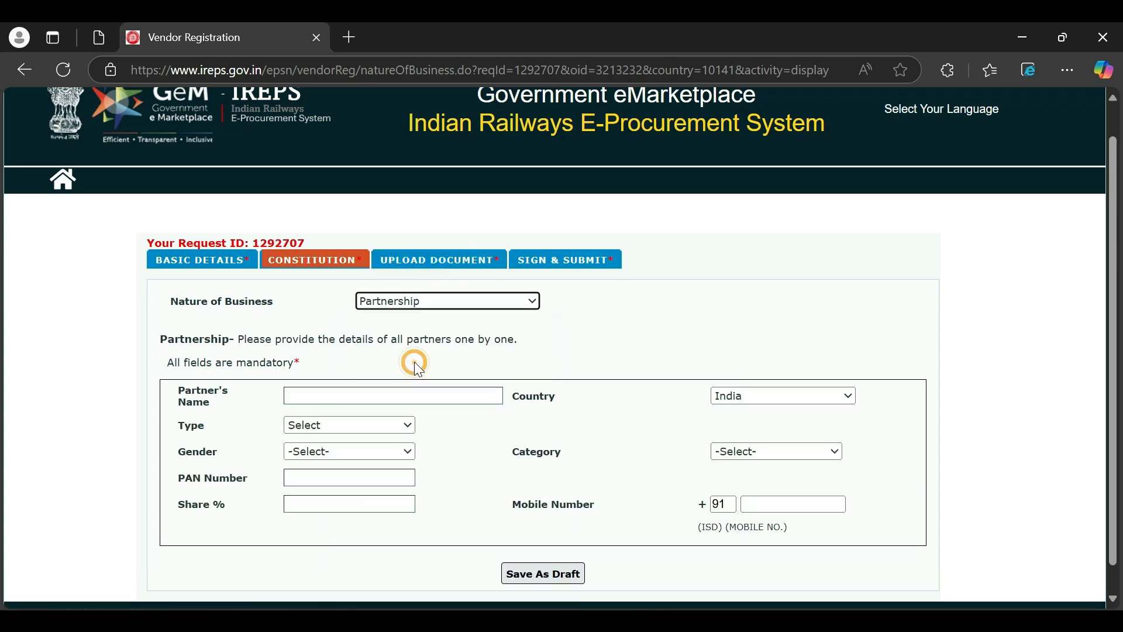
- Go to the Upload Document tab and preview the blank identification form
left_click(425, 261)
scroll(545, 354, "down", 2)
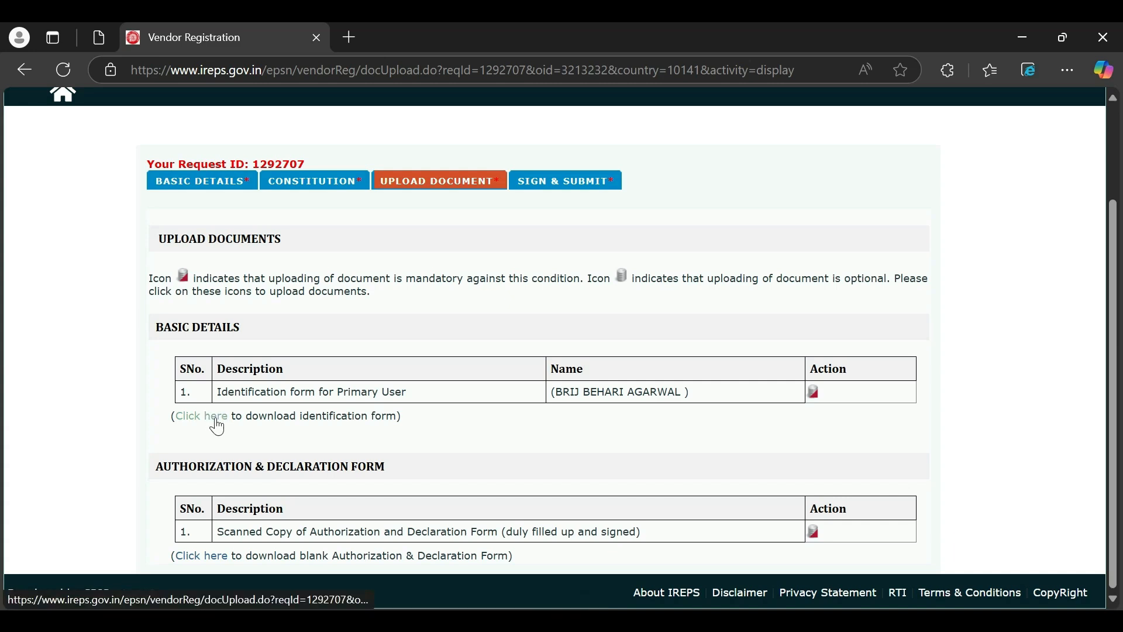
left_click(215, 417)
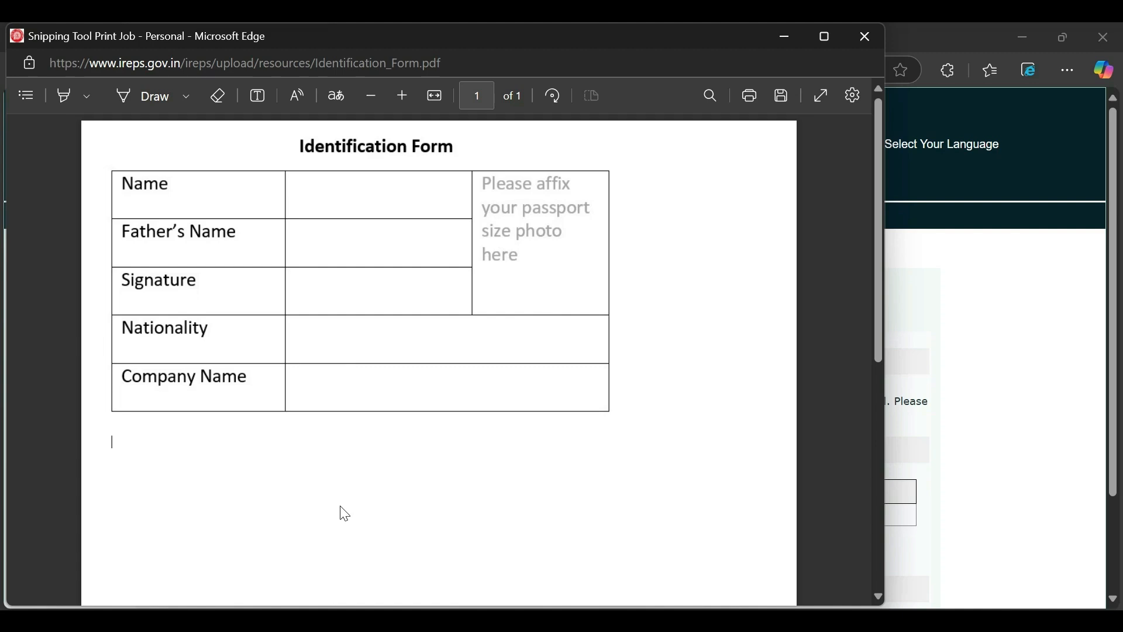
left_click(868, 37)
- Scroll down and open the blank Authorization & Declaration Form
scroll(765, 450, "down", 2)
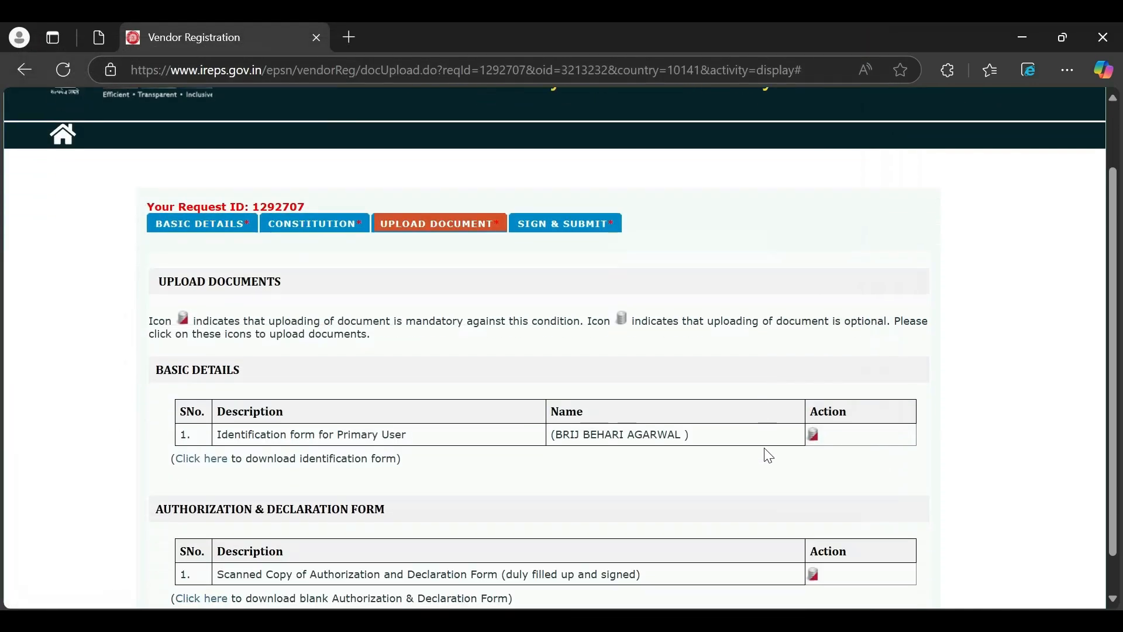
scroll(768, 455, "down", 1)
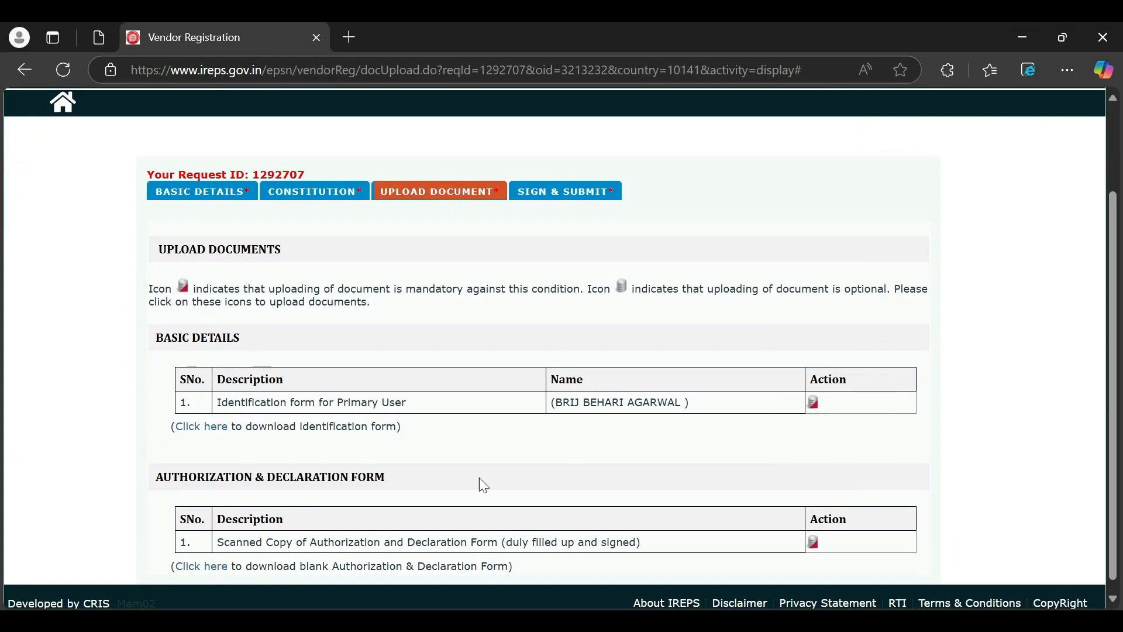
scroll(473, 477, "down", 1)
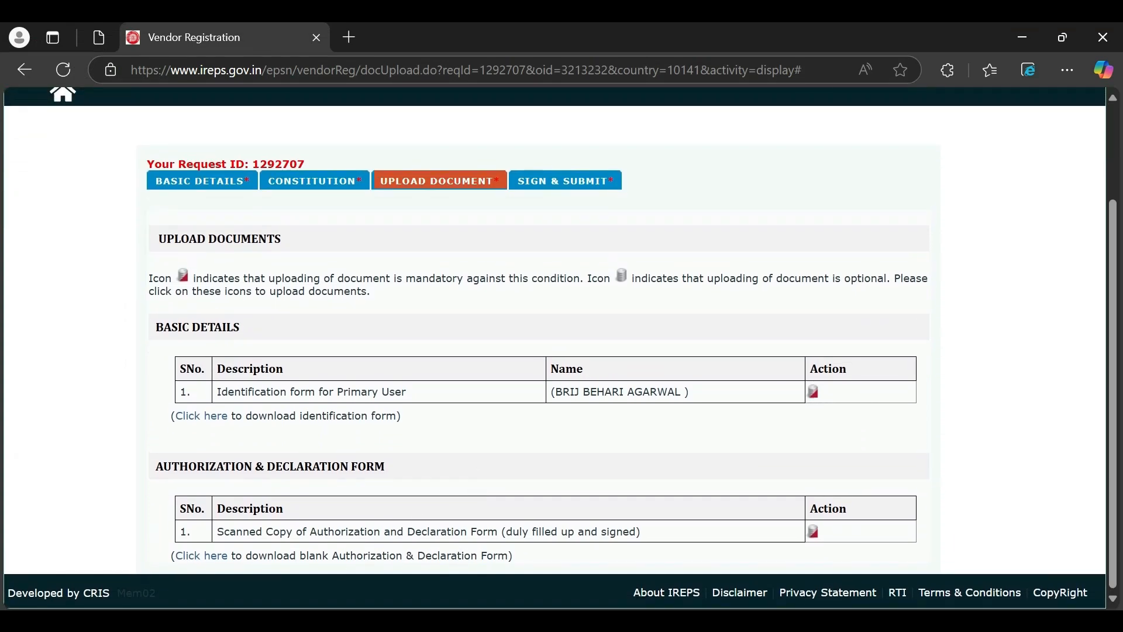
left_click(212, 559)
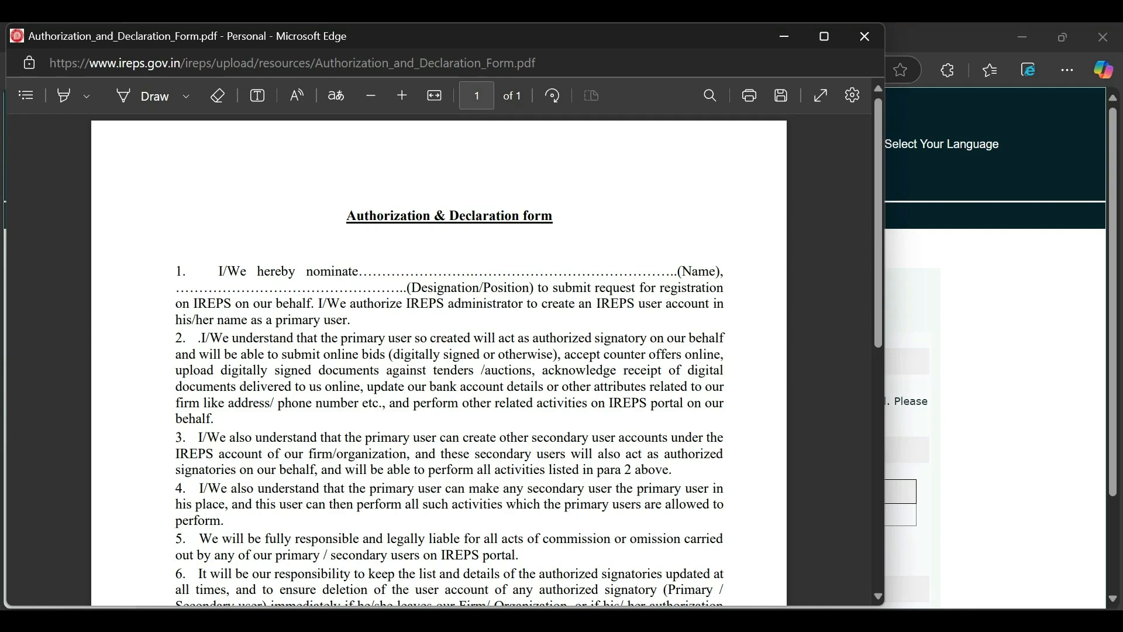
scroll(439, 360, "down", 6)
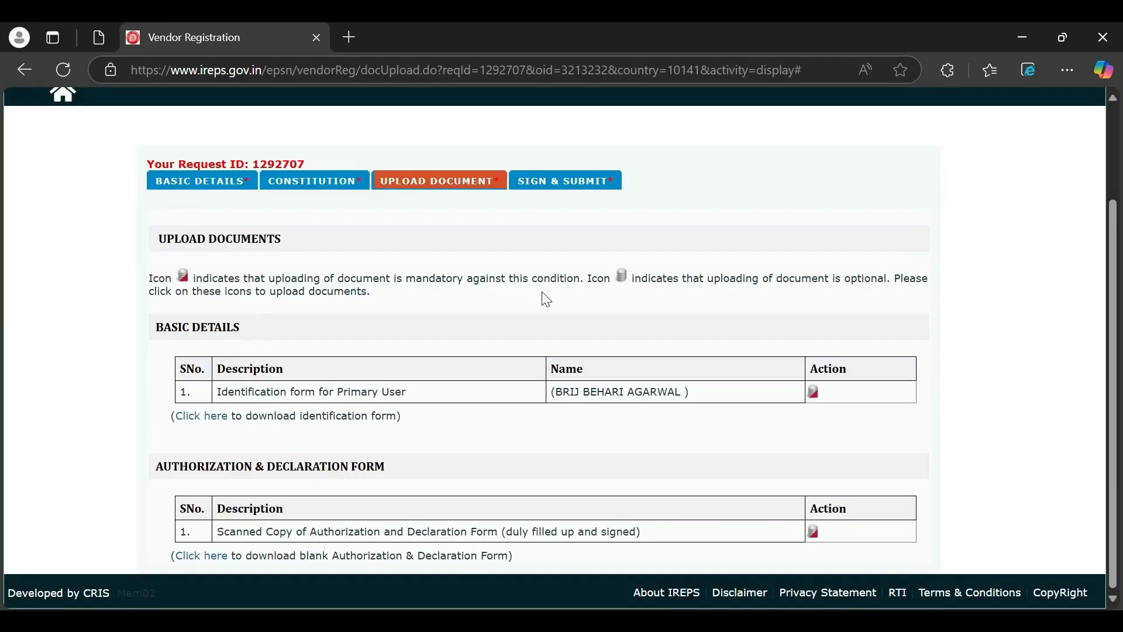
- Open Sign & Submit and scroll the registration summary down to the Industry Type row
left_click(585, 181)
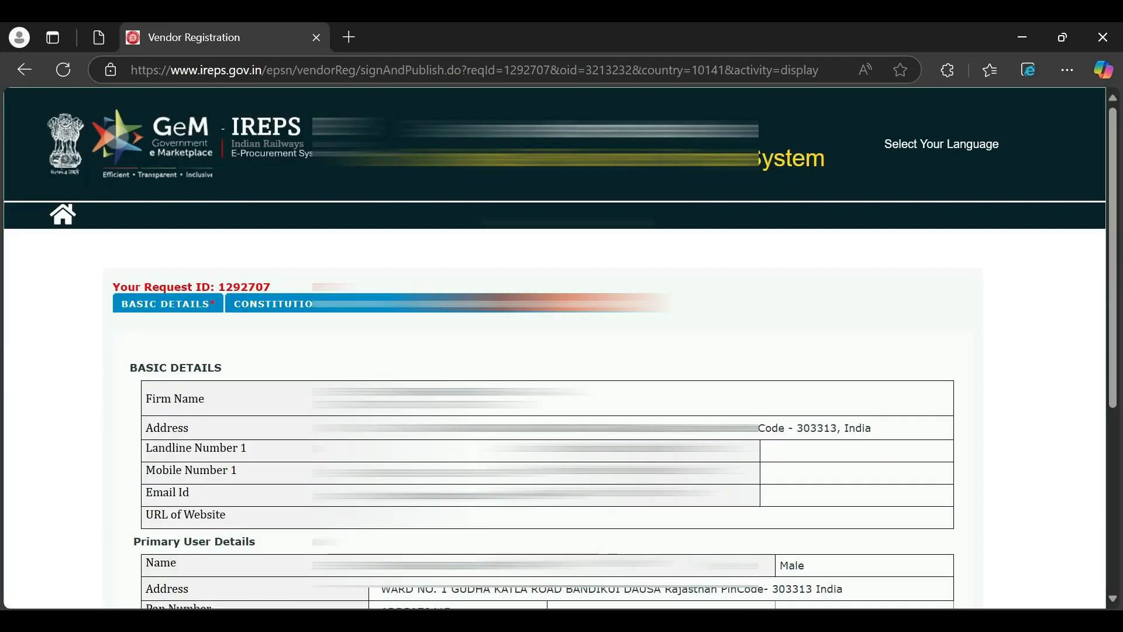
scroll(554, 347, "down", 2)
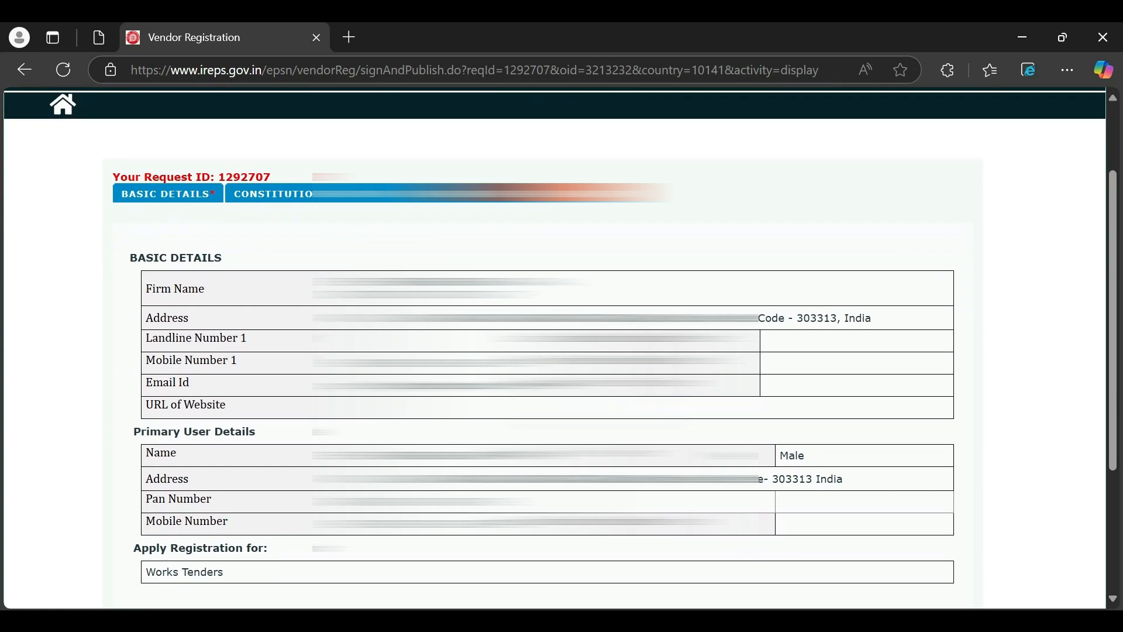
scroll(555, 347, "down", 3)
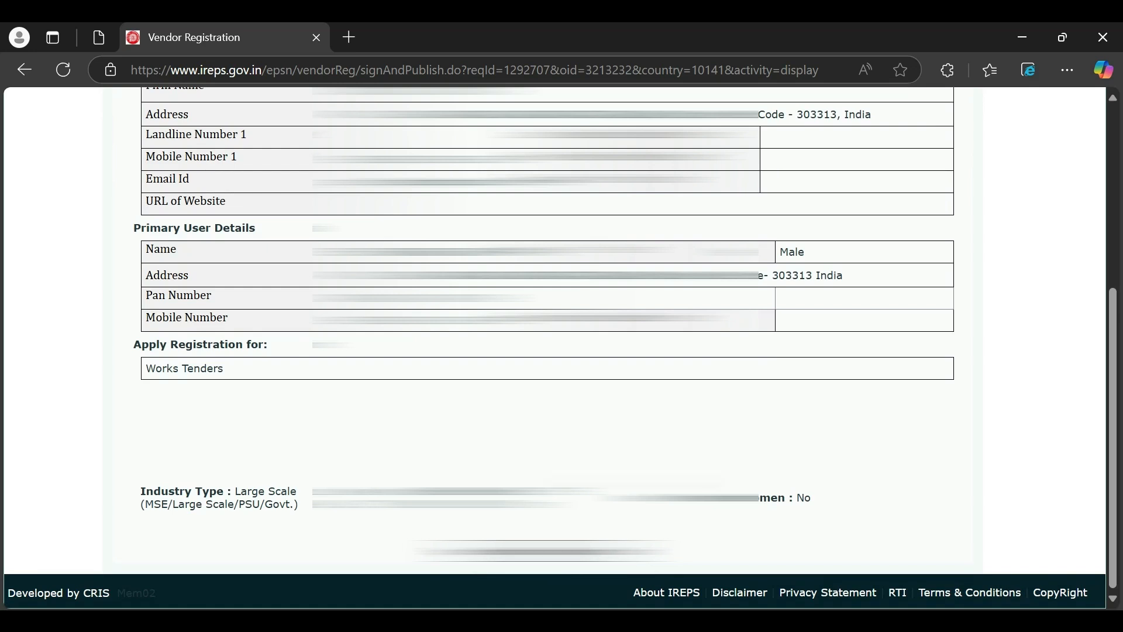
scroll(554, 348, "up", 1)
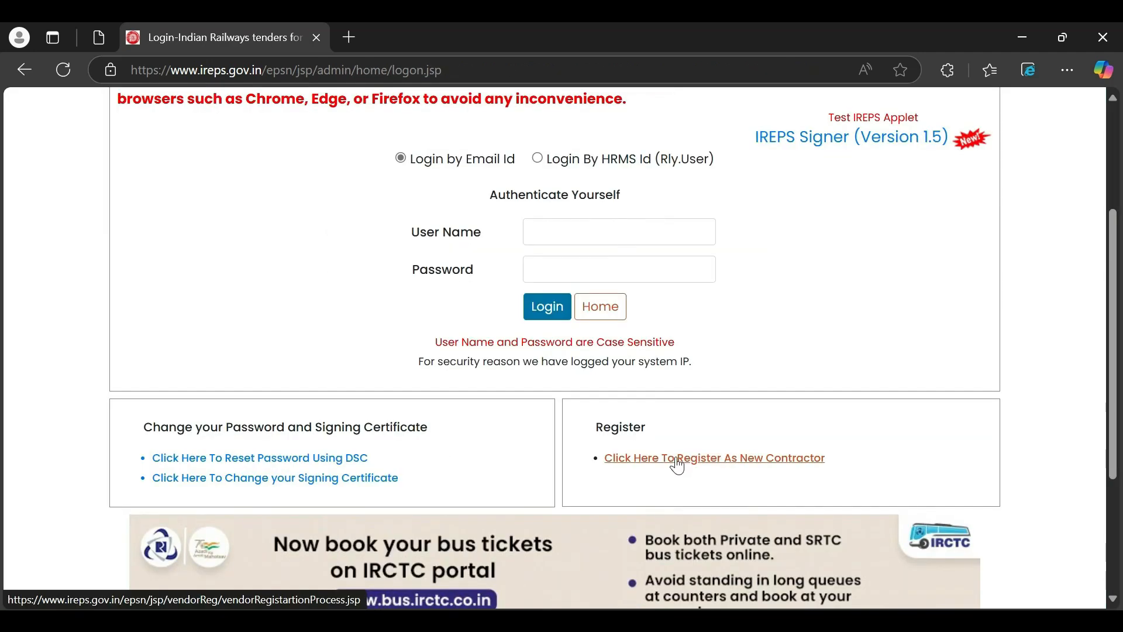
- Continue the saved registration by entering its request ID, then scroll through the reopened form
left_click(676, 458)
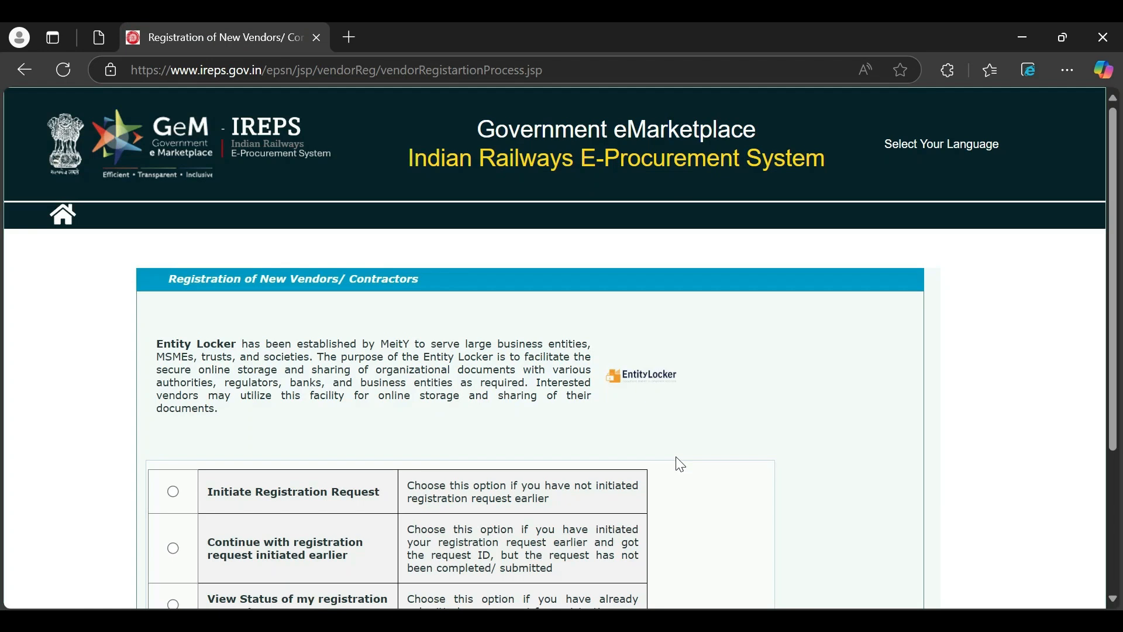
scroll(679, 462, "down", 3)
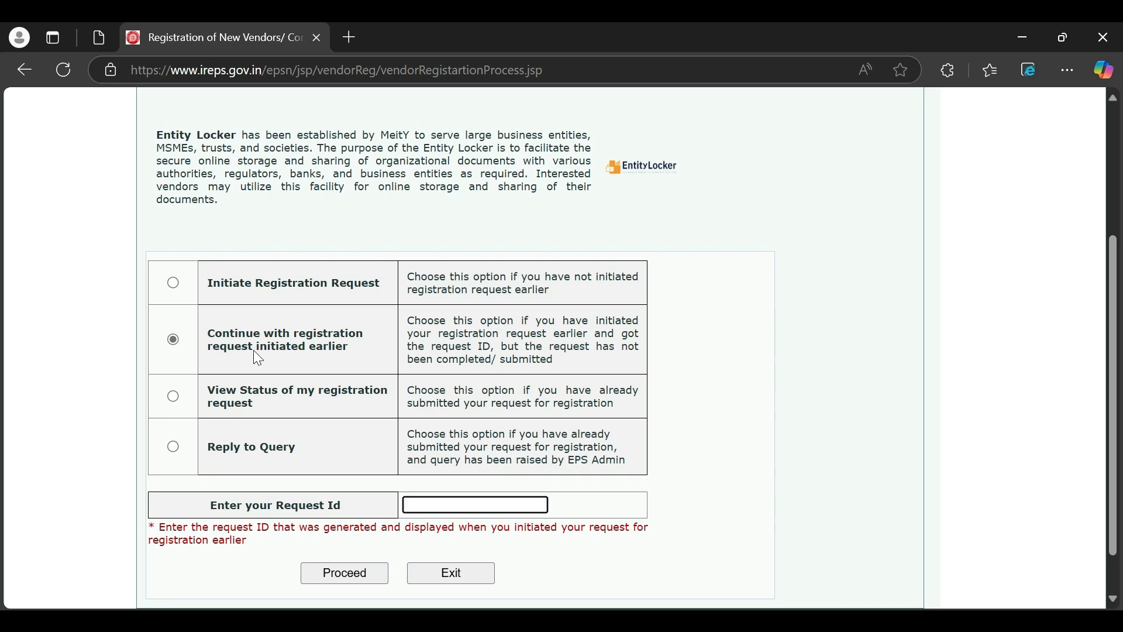
left_click(365, 576)
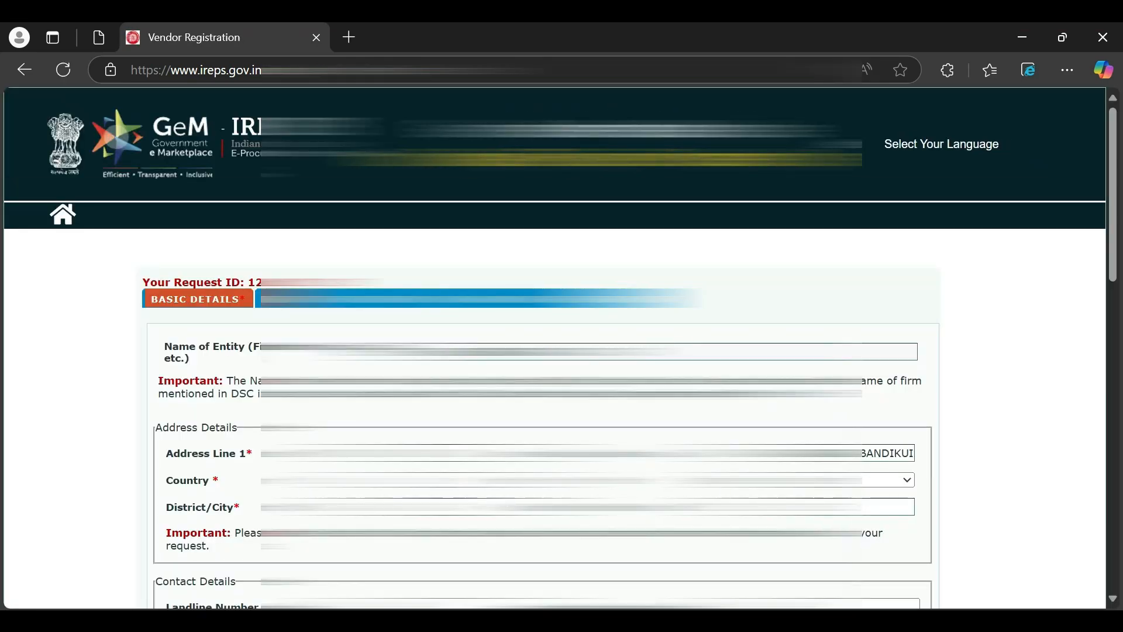
scroll(554, 347, "down", 8)
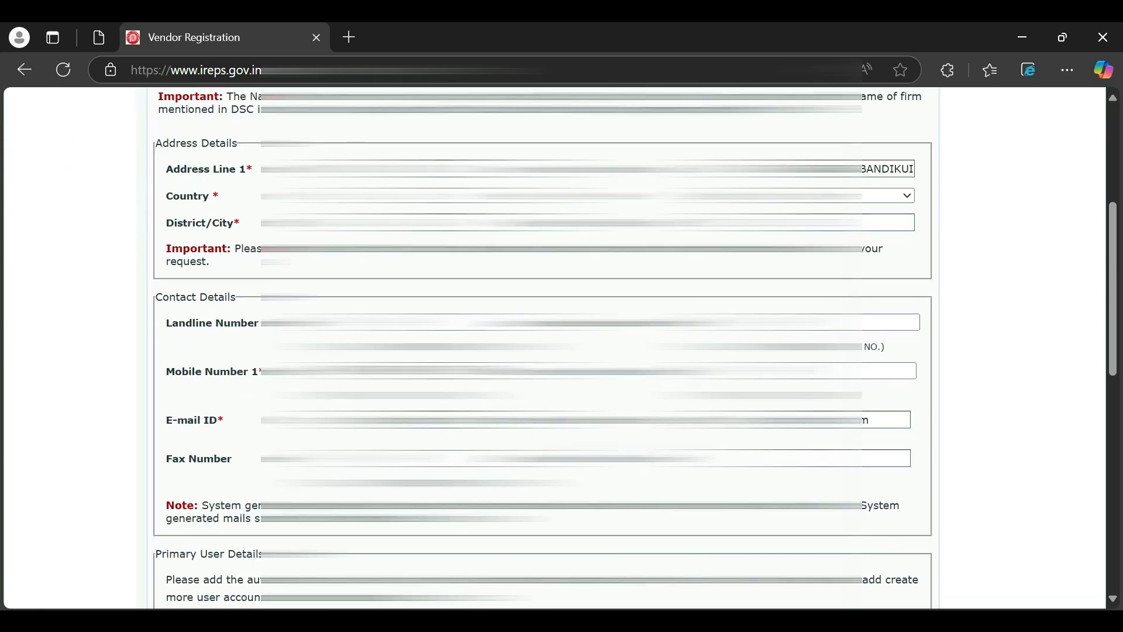
scroll(629, 451, "down", 6)
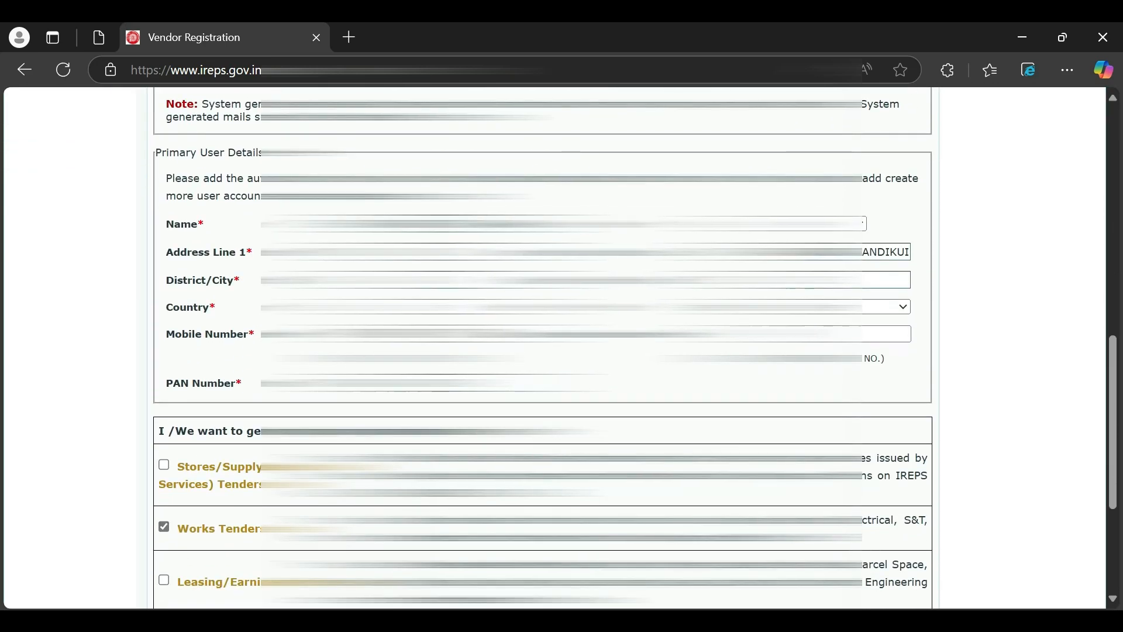
scroll(630, 452, "down", 1)
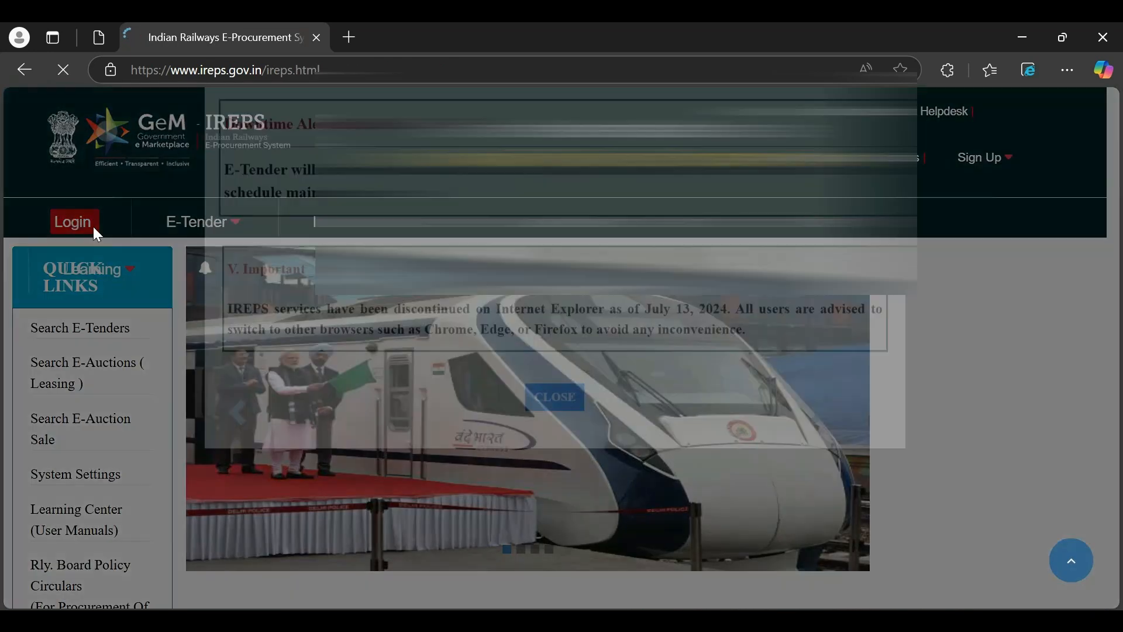
- Dismiss the downtime alert and reach the new contractor registration page via Login > E-Tender
left_click(562, 488)
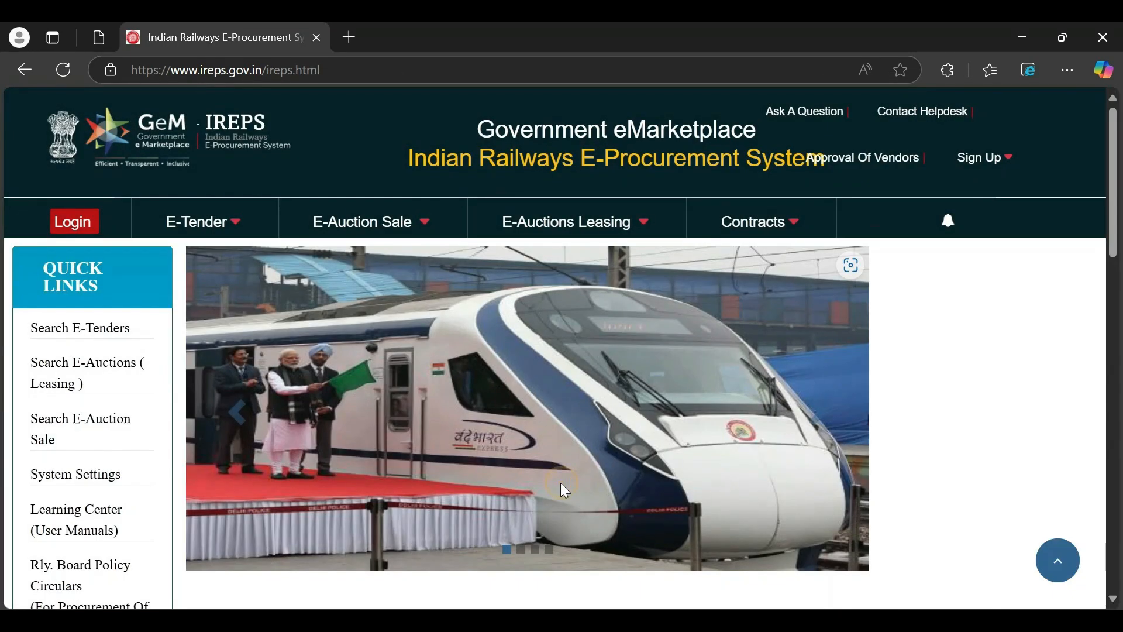
left_click(73, 222)
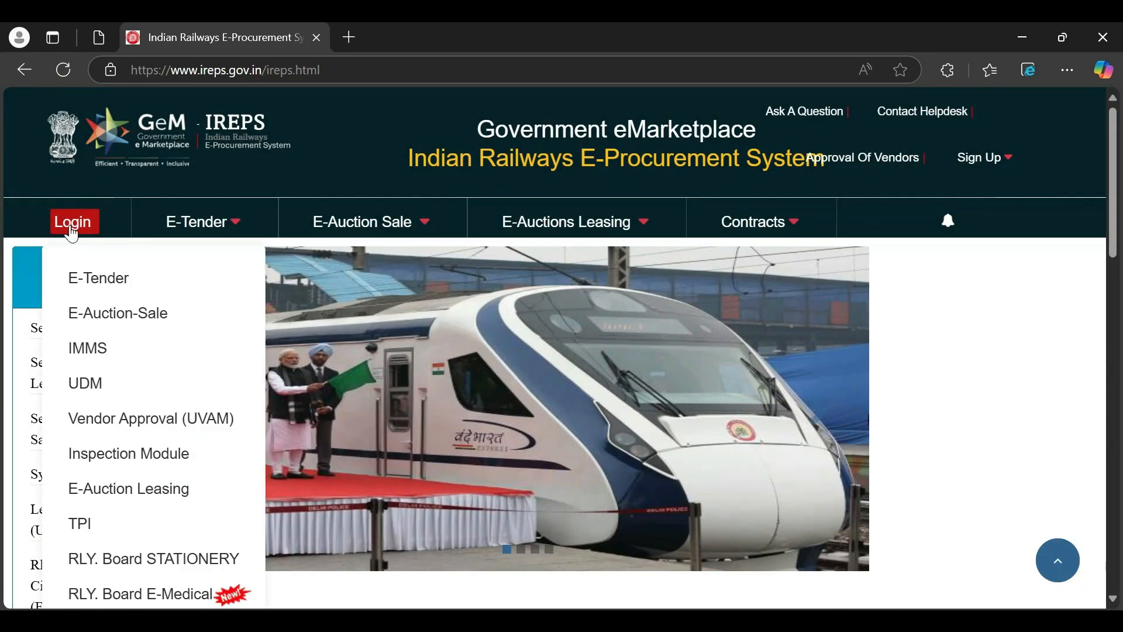
left_click(98, 283)
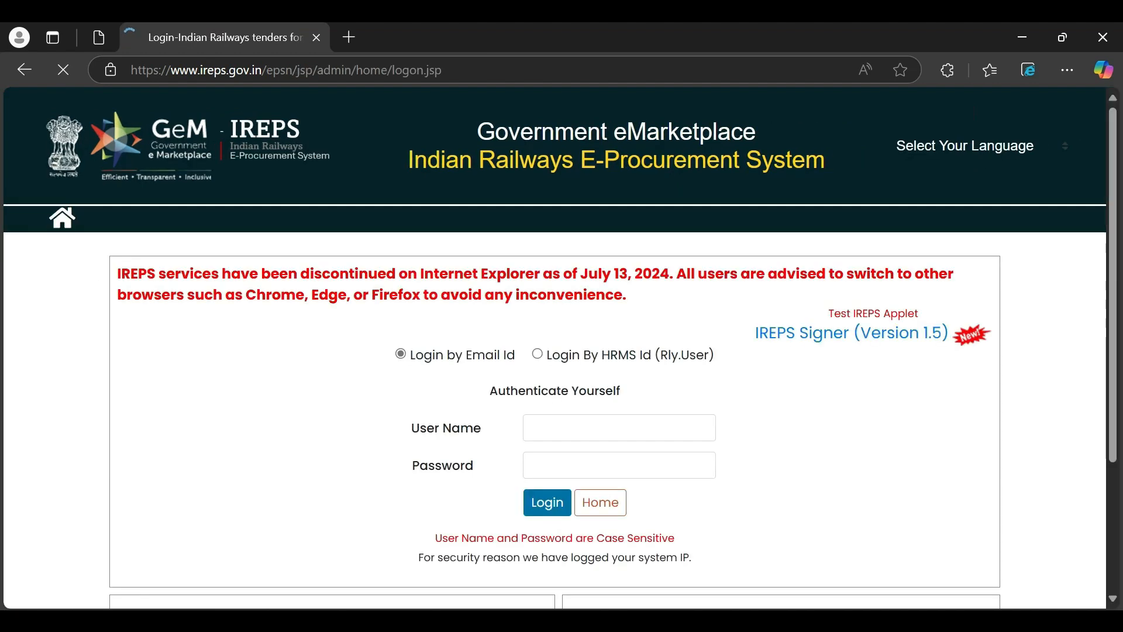
scroll(446, 369, "down", 3)
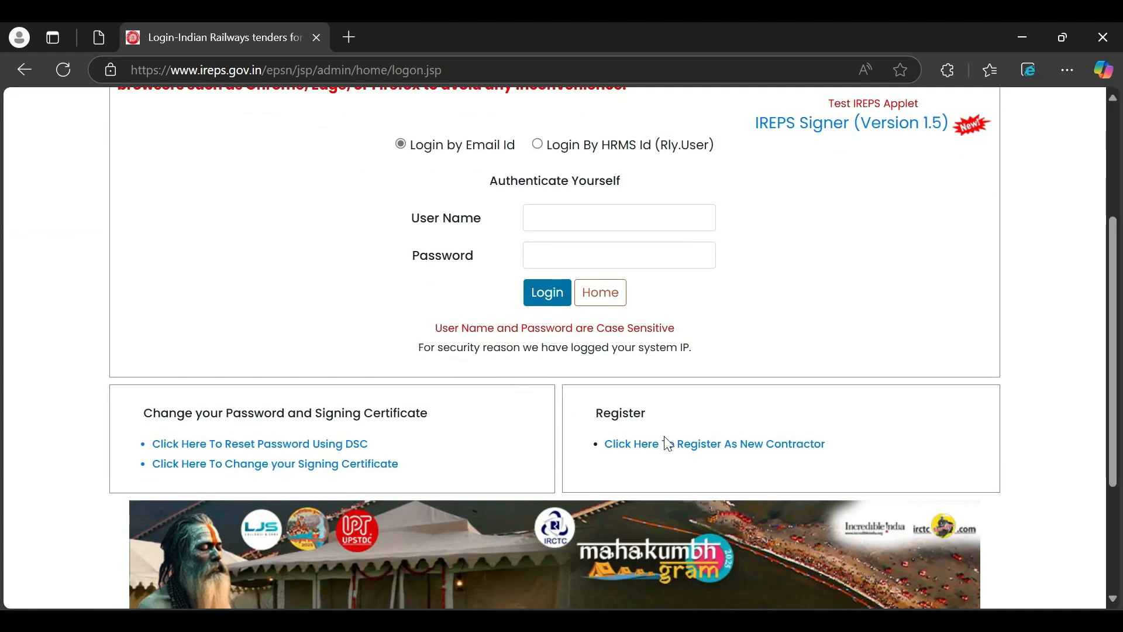
left_click(668, 444)
- Choose 'View Status of my registration request' and place the cursor in the Request Id field
scroll(461, 387, "down", 3)
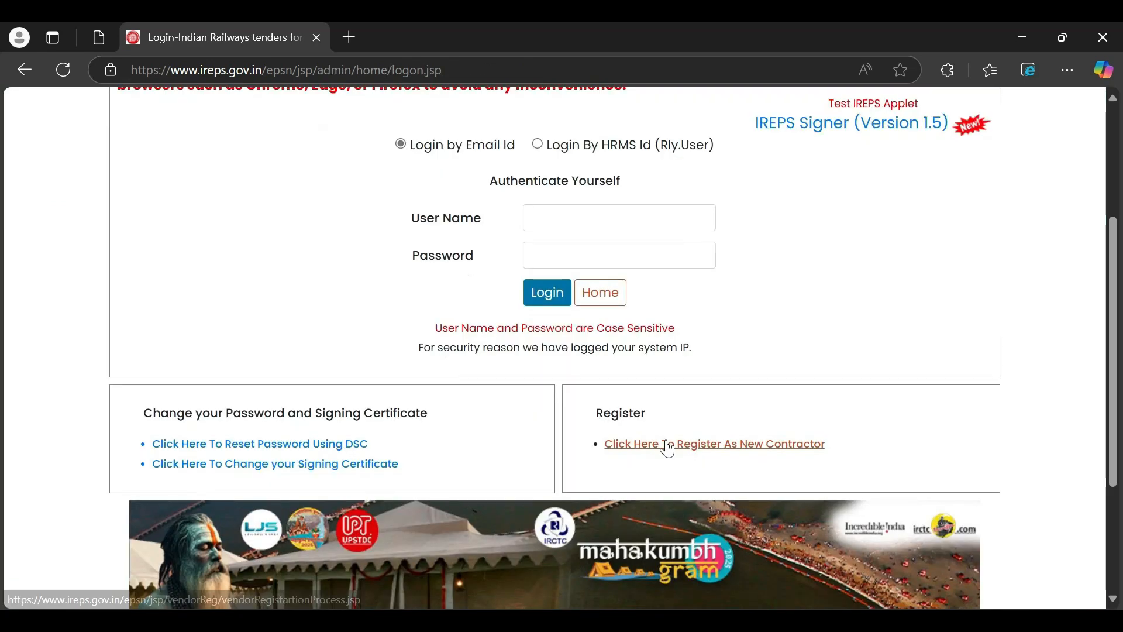
left_click(665, 444)
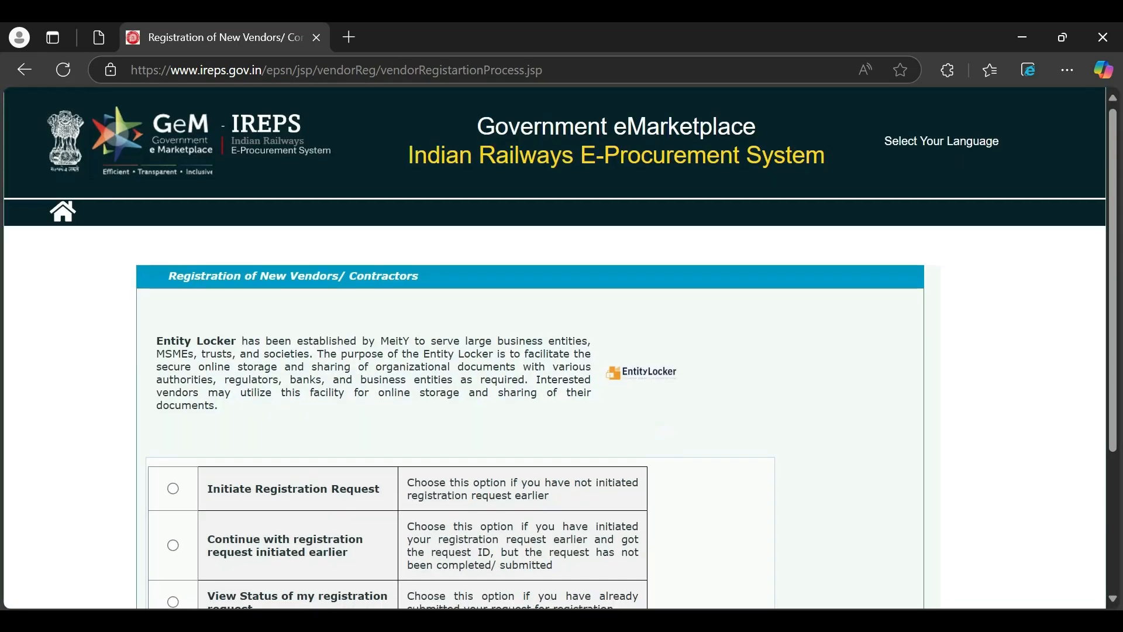
scroll(460, 387, "down", 3)
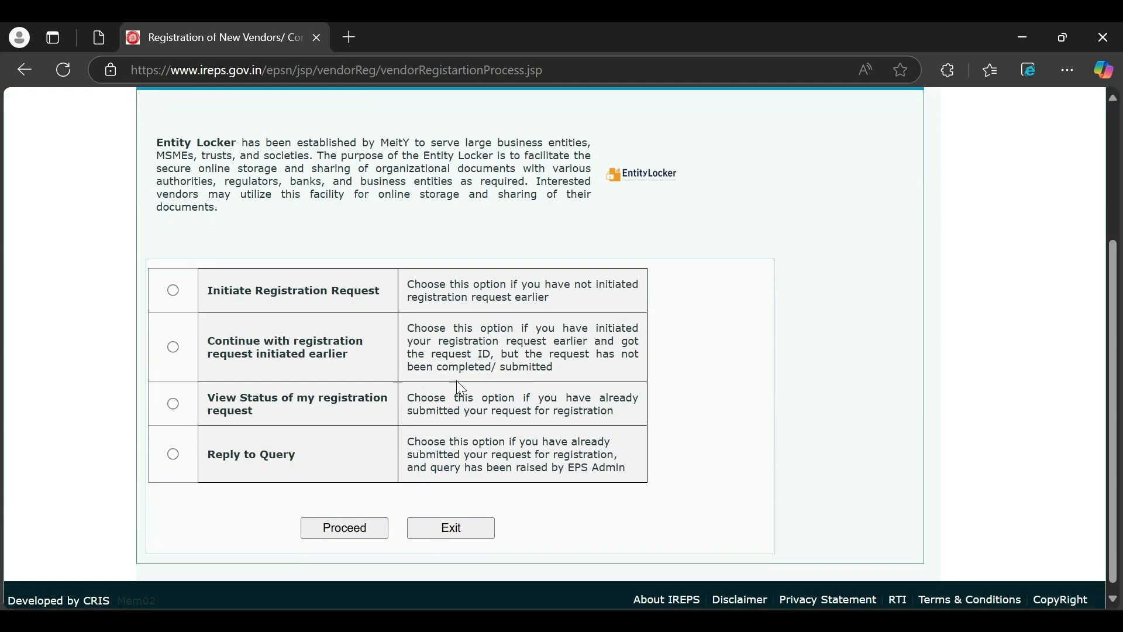
left_click(173, 404)
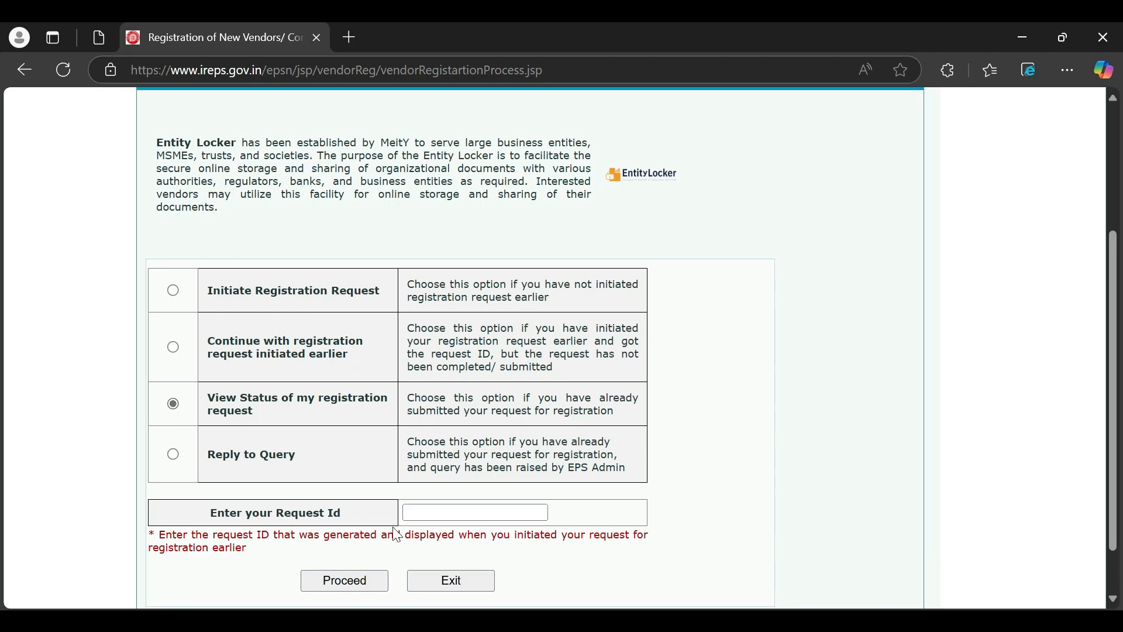
left_click(456, 512)
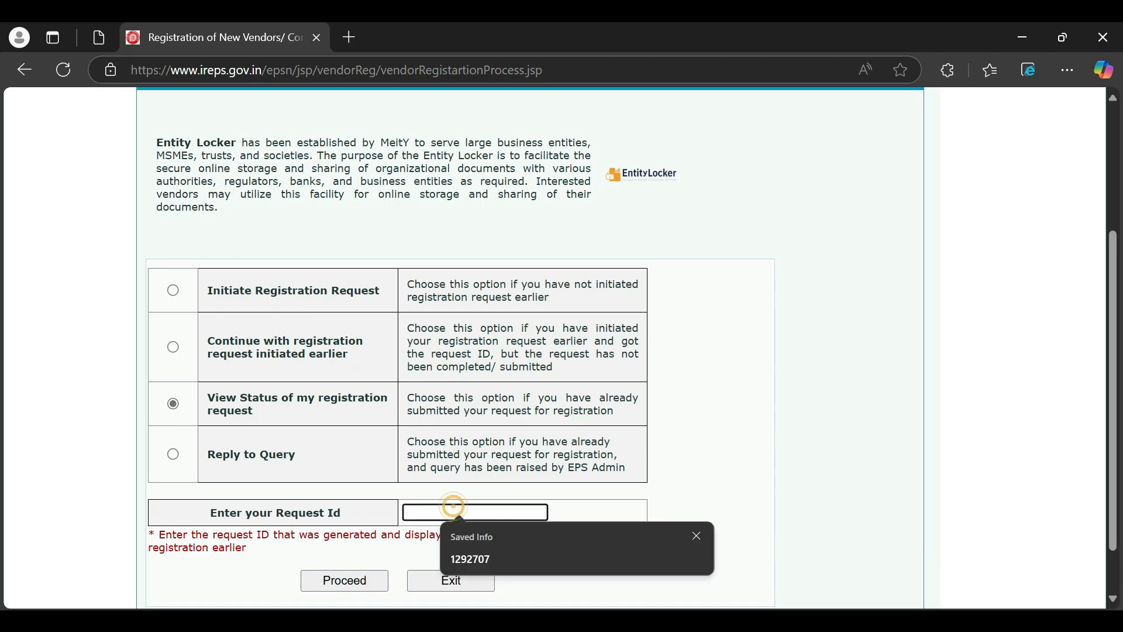